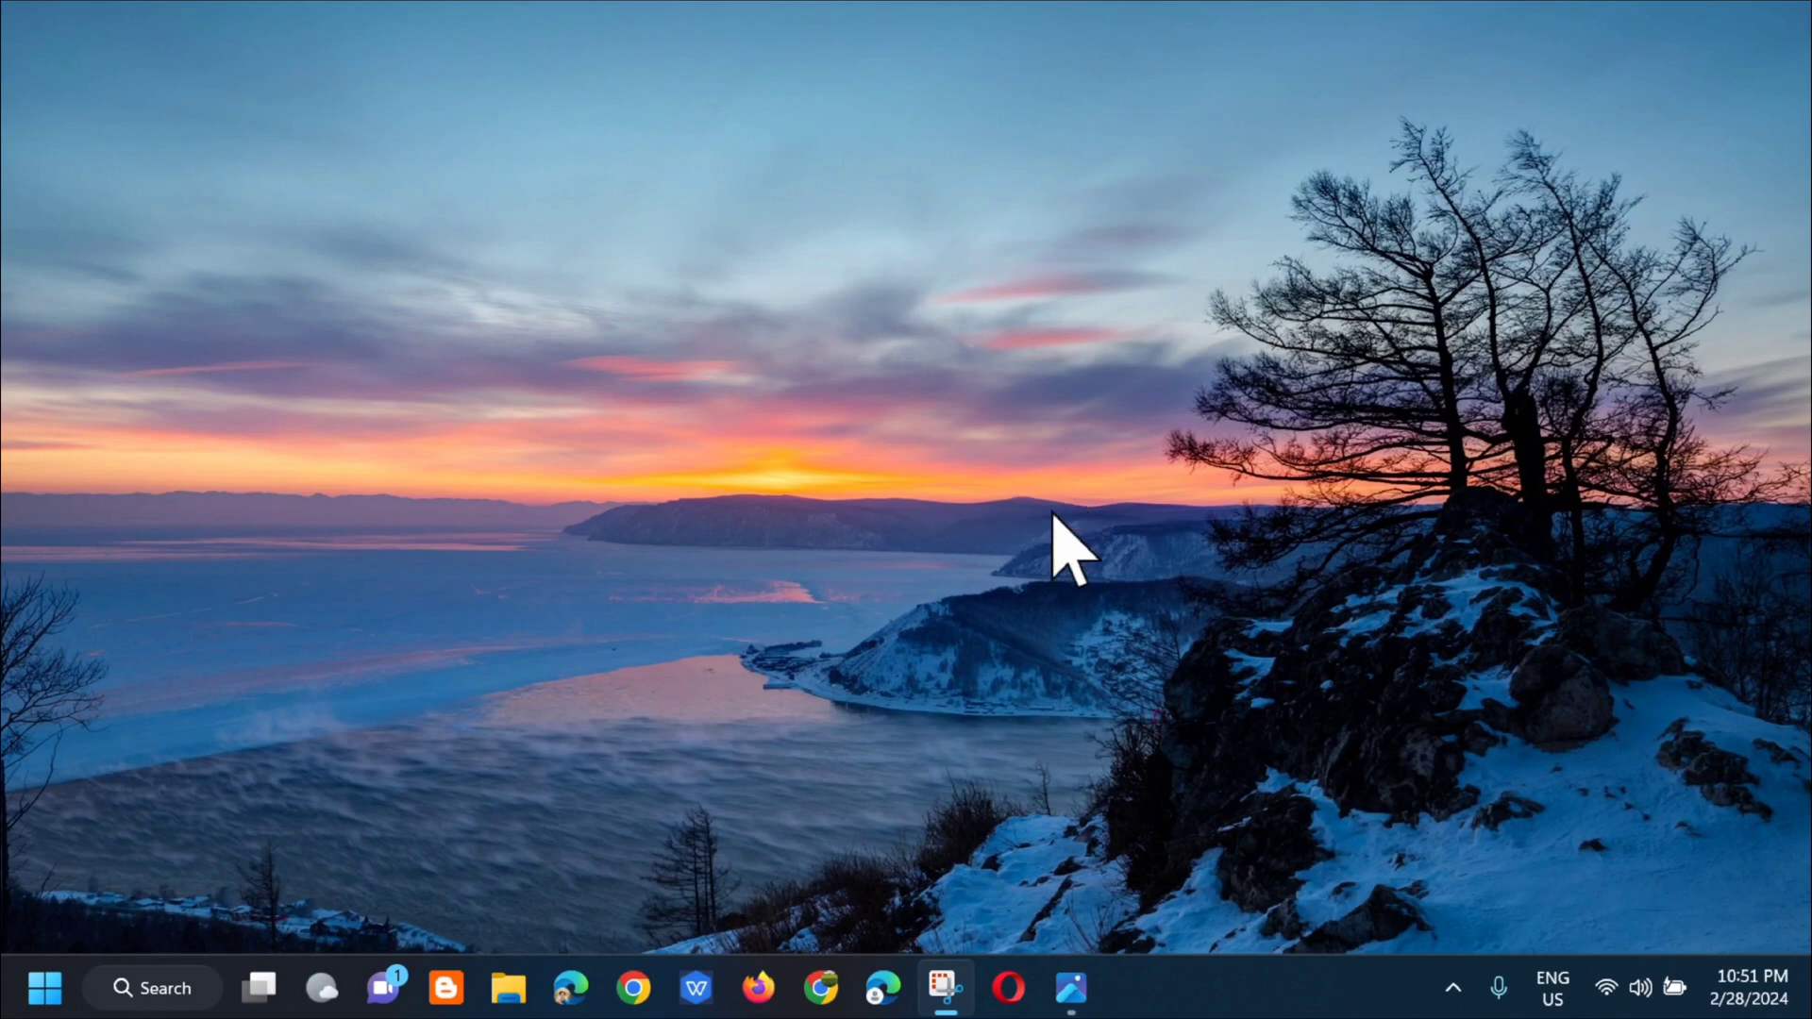
Step: Bring up the me.blueone.win link prompt, then launch Registry Editor as administrator from Start search
{"action": "left_click", "coordinate": [1071, 989]}
{"action": "left_click", "coordinate": [167, 986]}
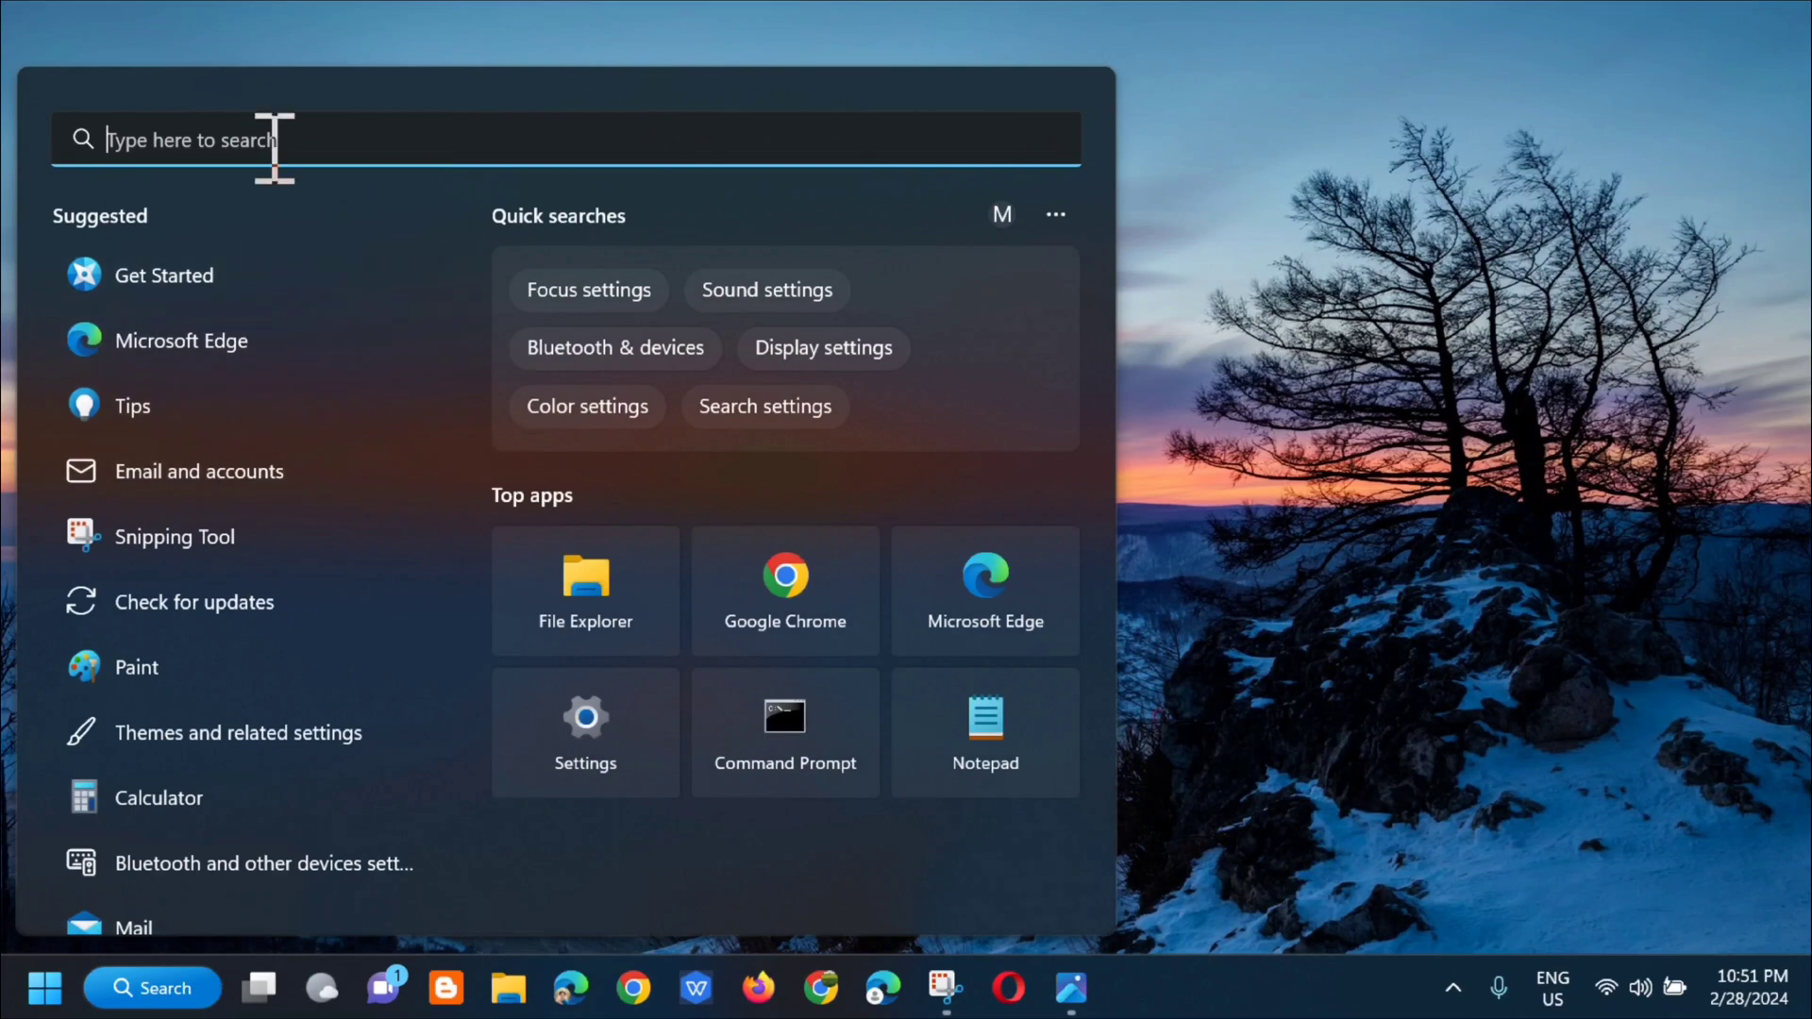
{"action": "type", "text": "reg"}
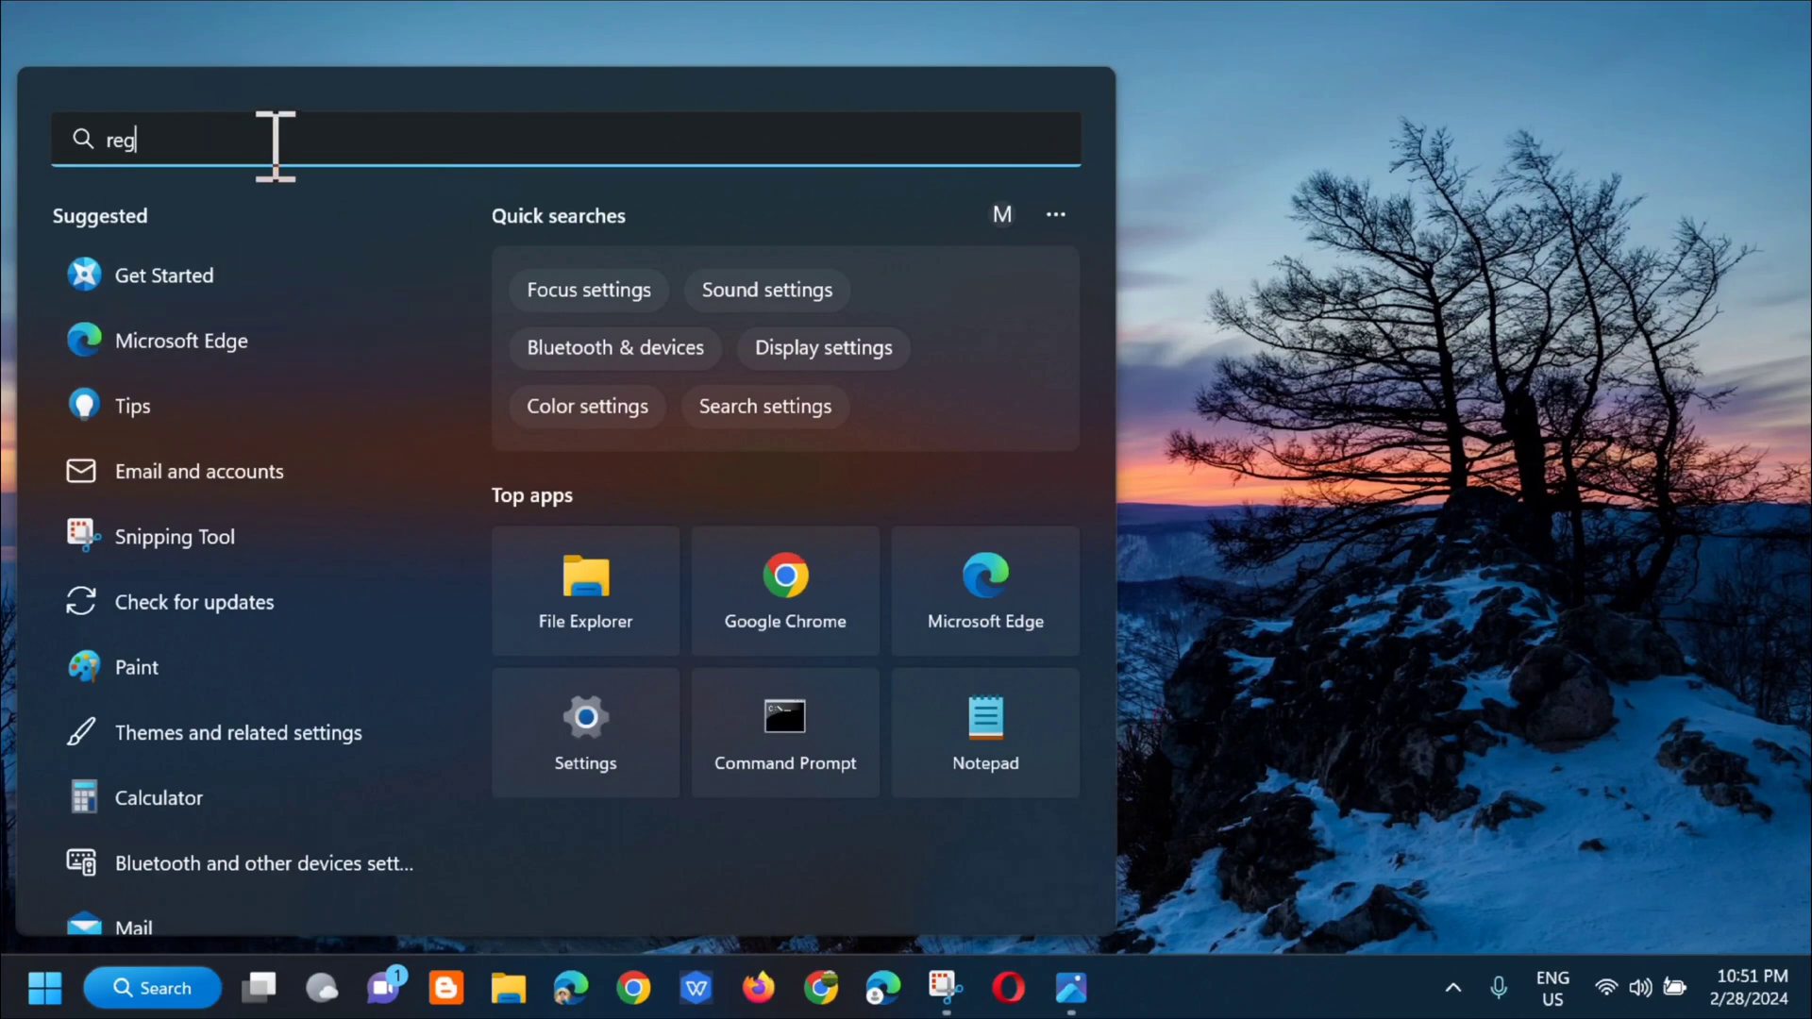
{"action": "type", "text": "istry"}
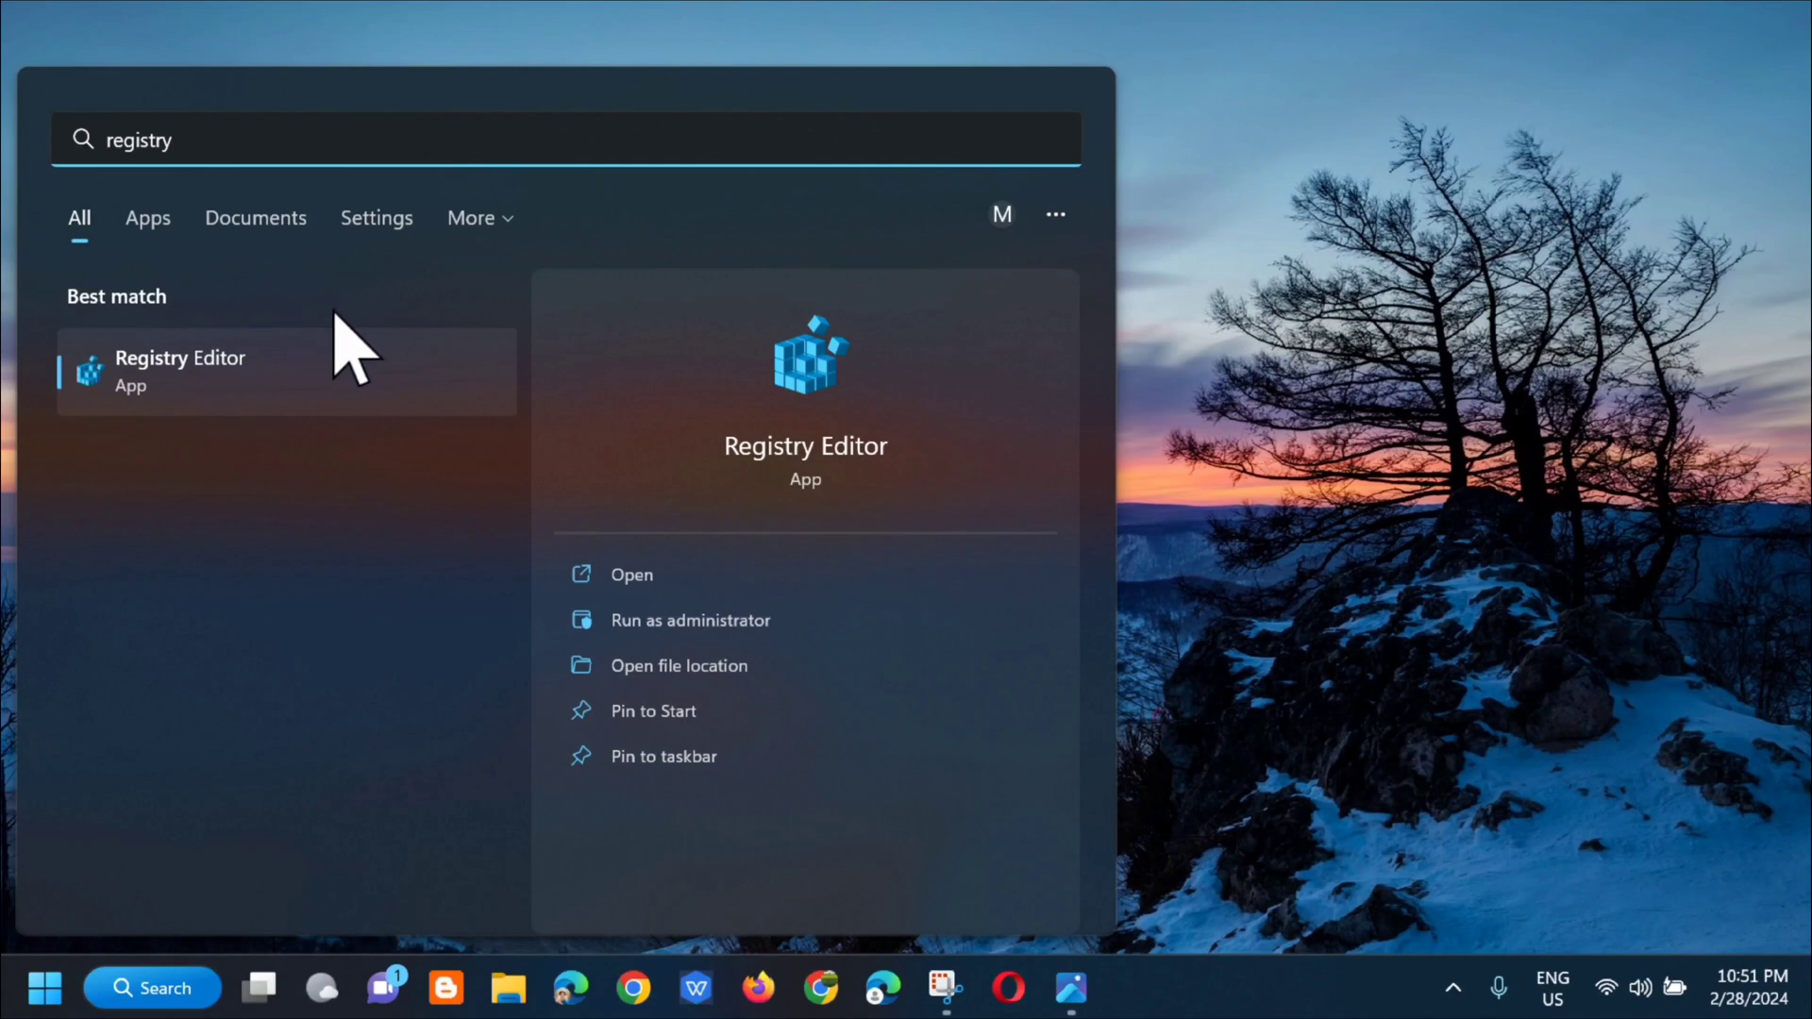
{"action": "right_click", "coordinate": [306, 361]}
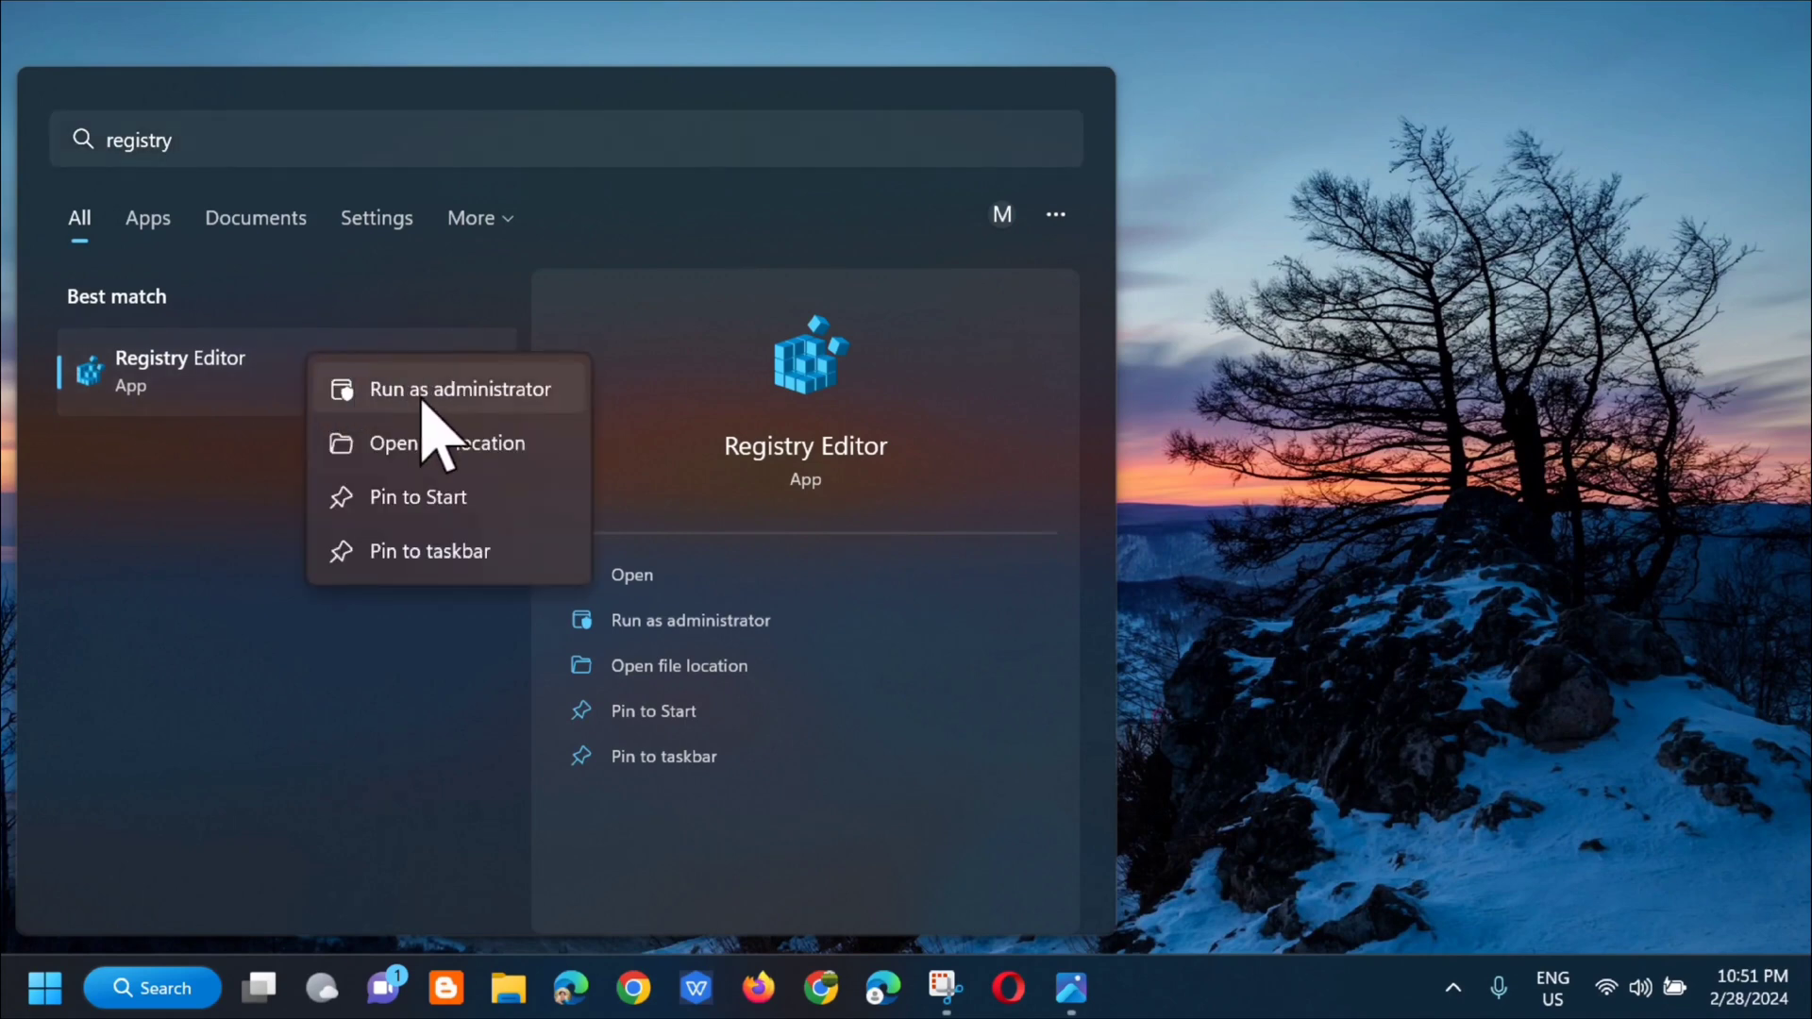
{"action": "left_click", "coordinate": [421, 391]}
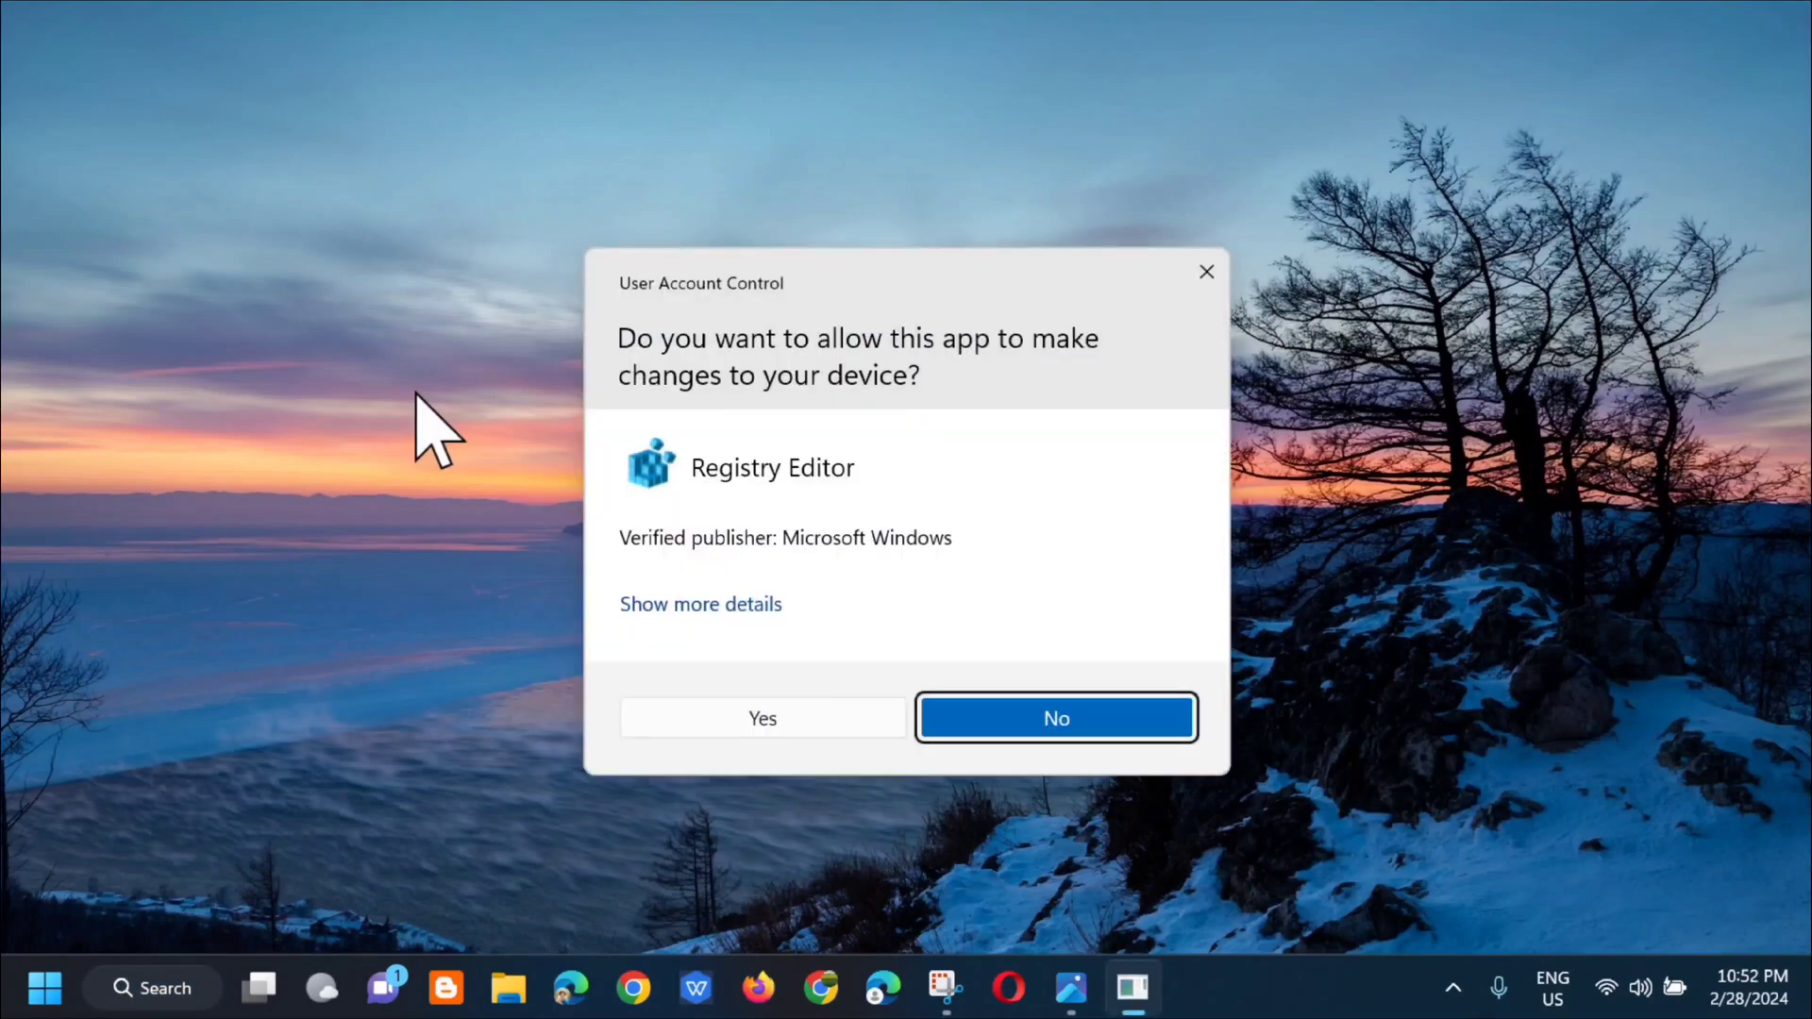
{"action": "left_click", "coordinate": [765, 719]}
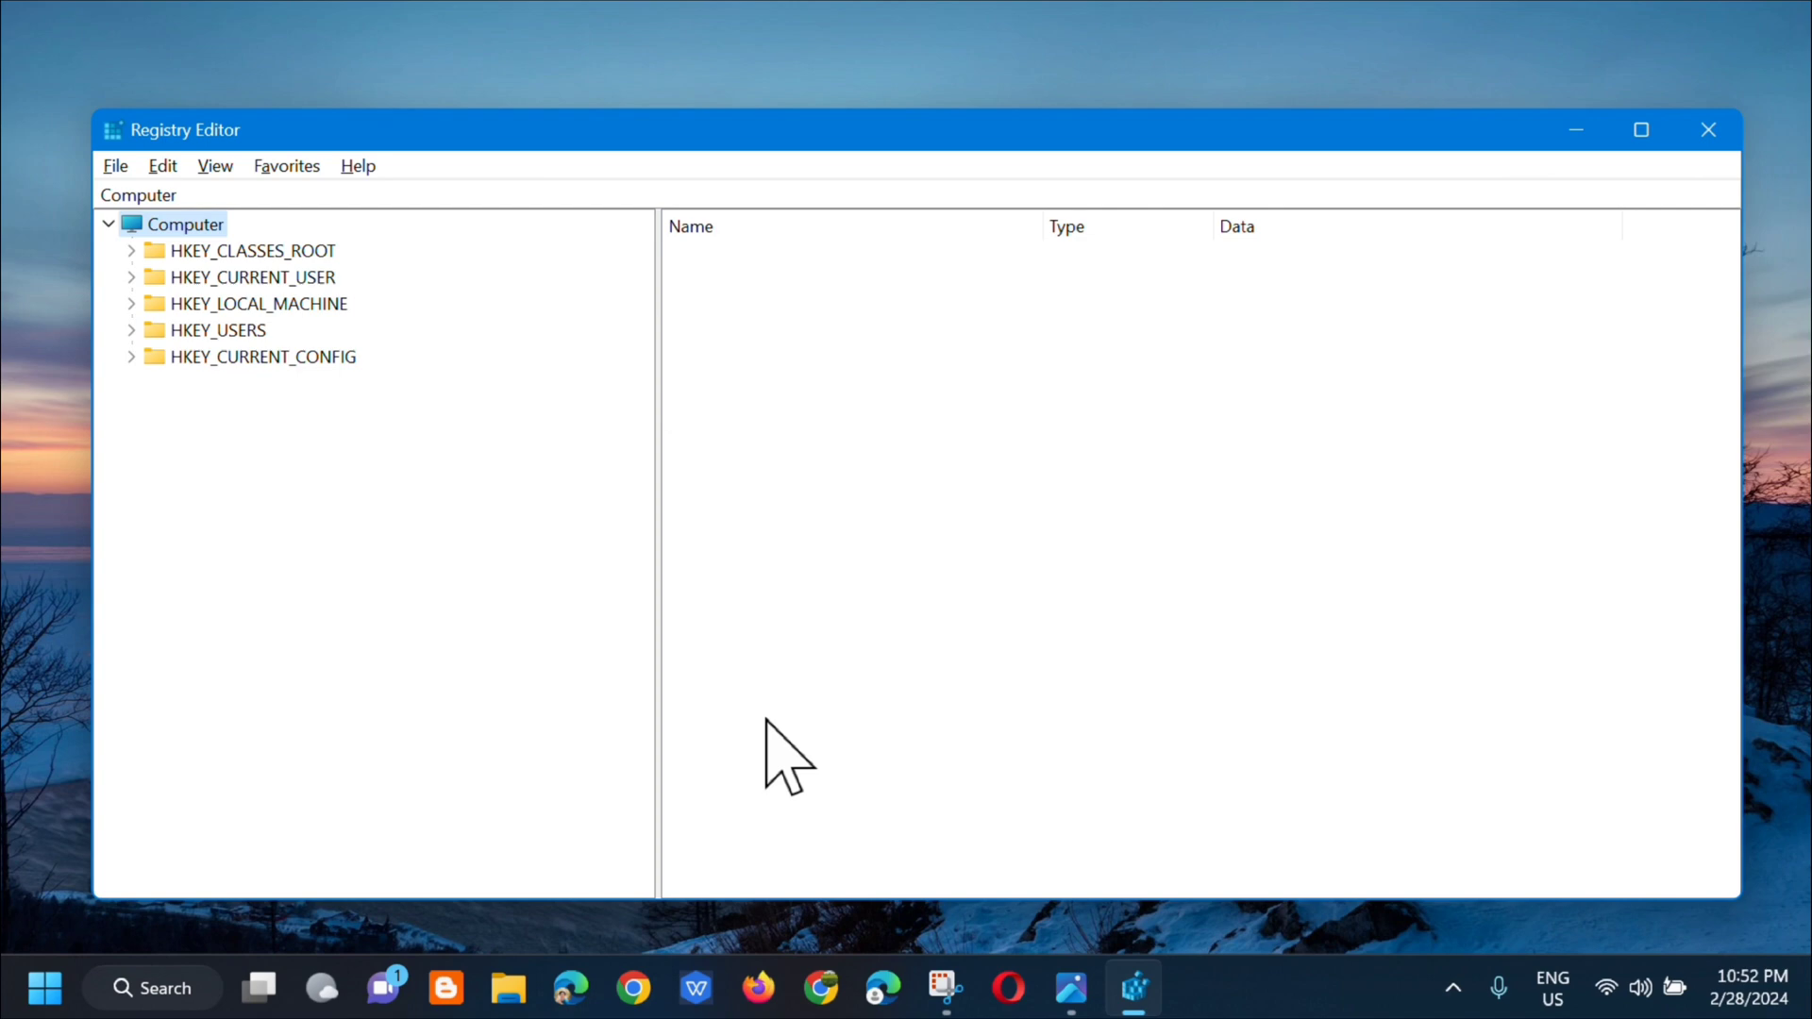
Step: Start a File > Export registry backup, then cancel it without saving
{"action": "left_click", "coordinate": [111, 170]}
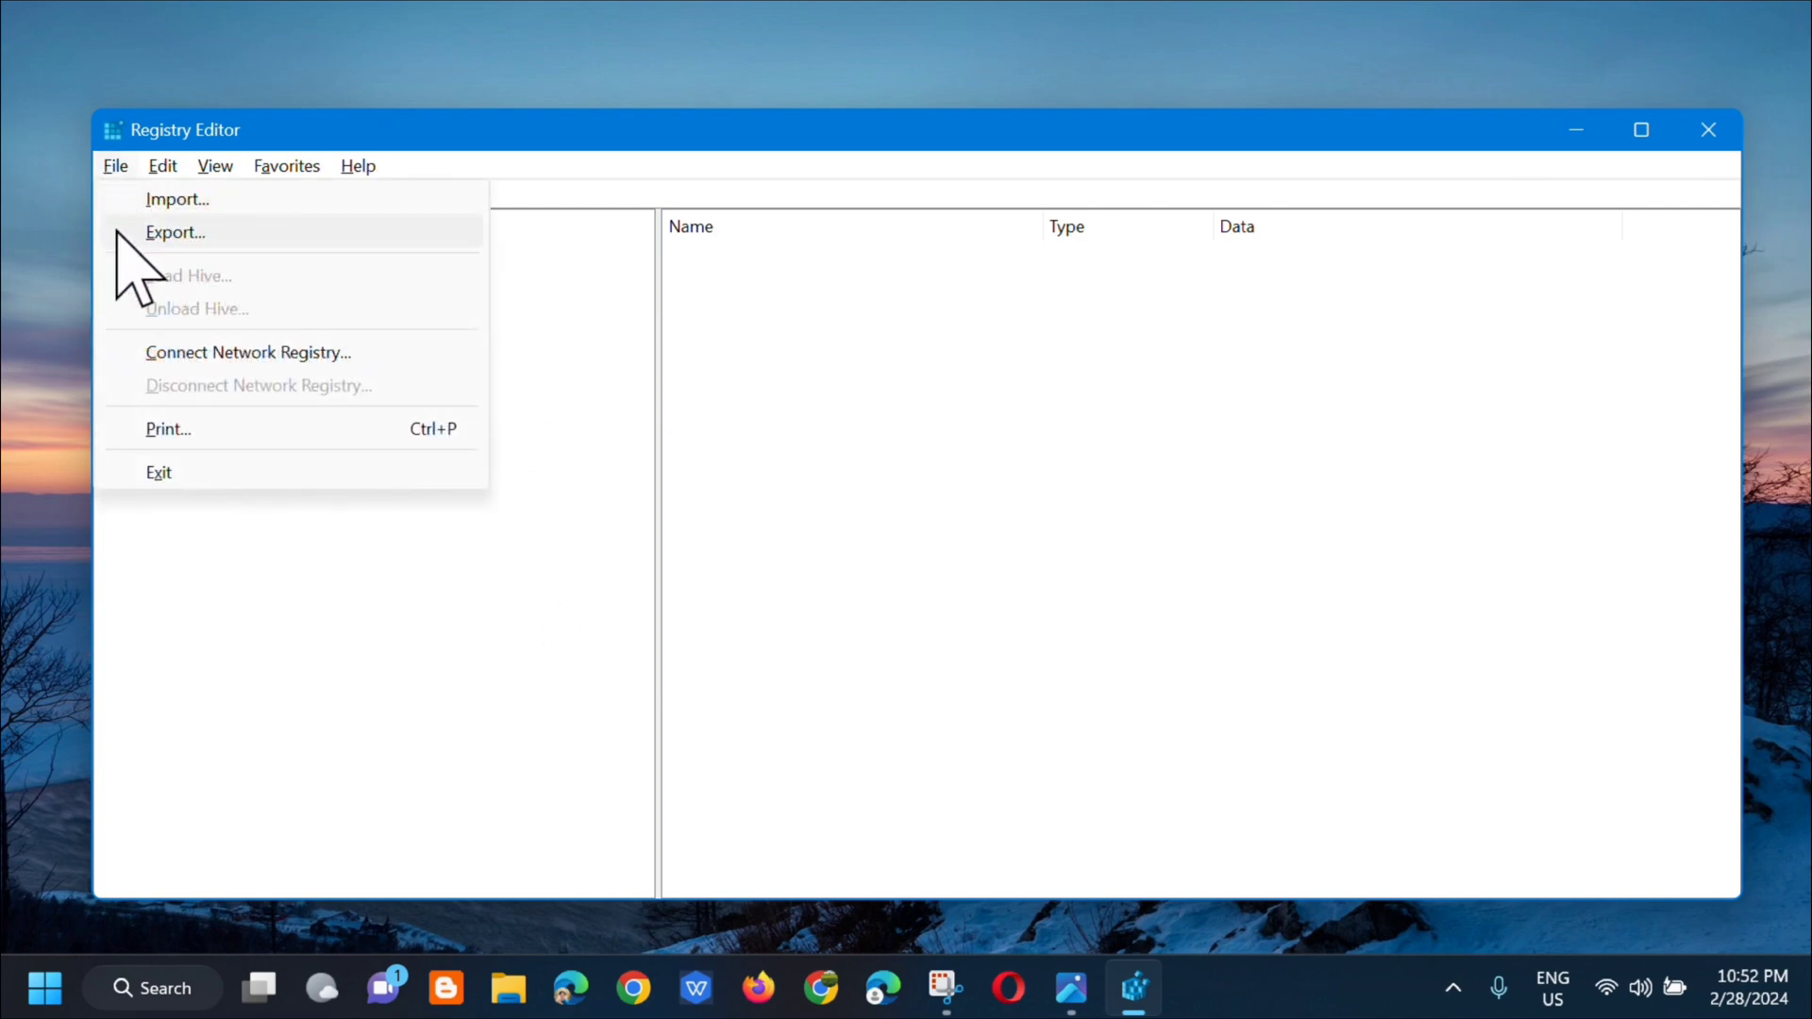
{"action": "left_click", "coordinate": [151, 236]}
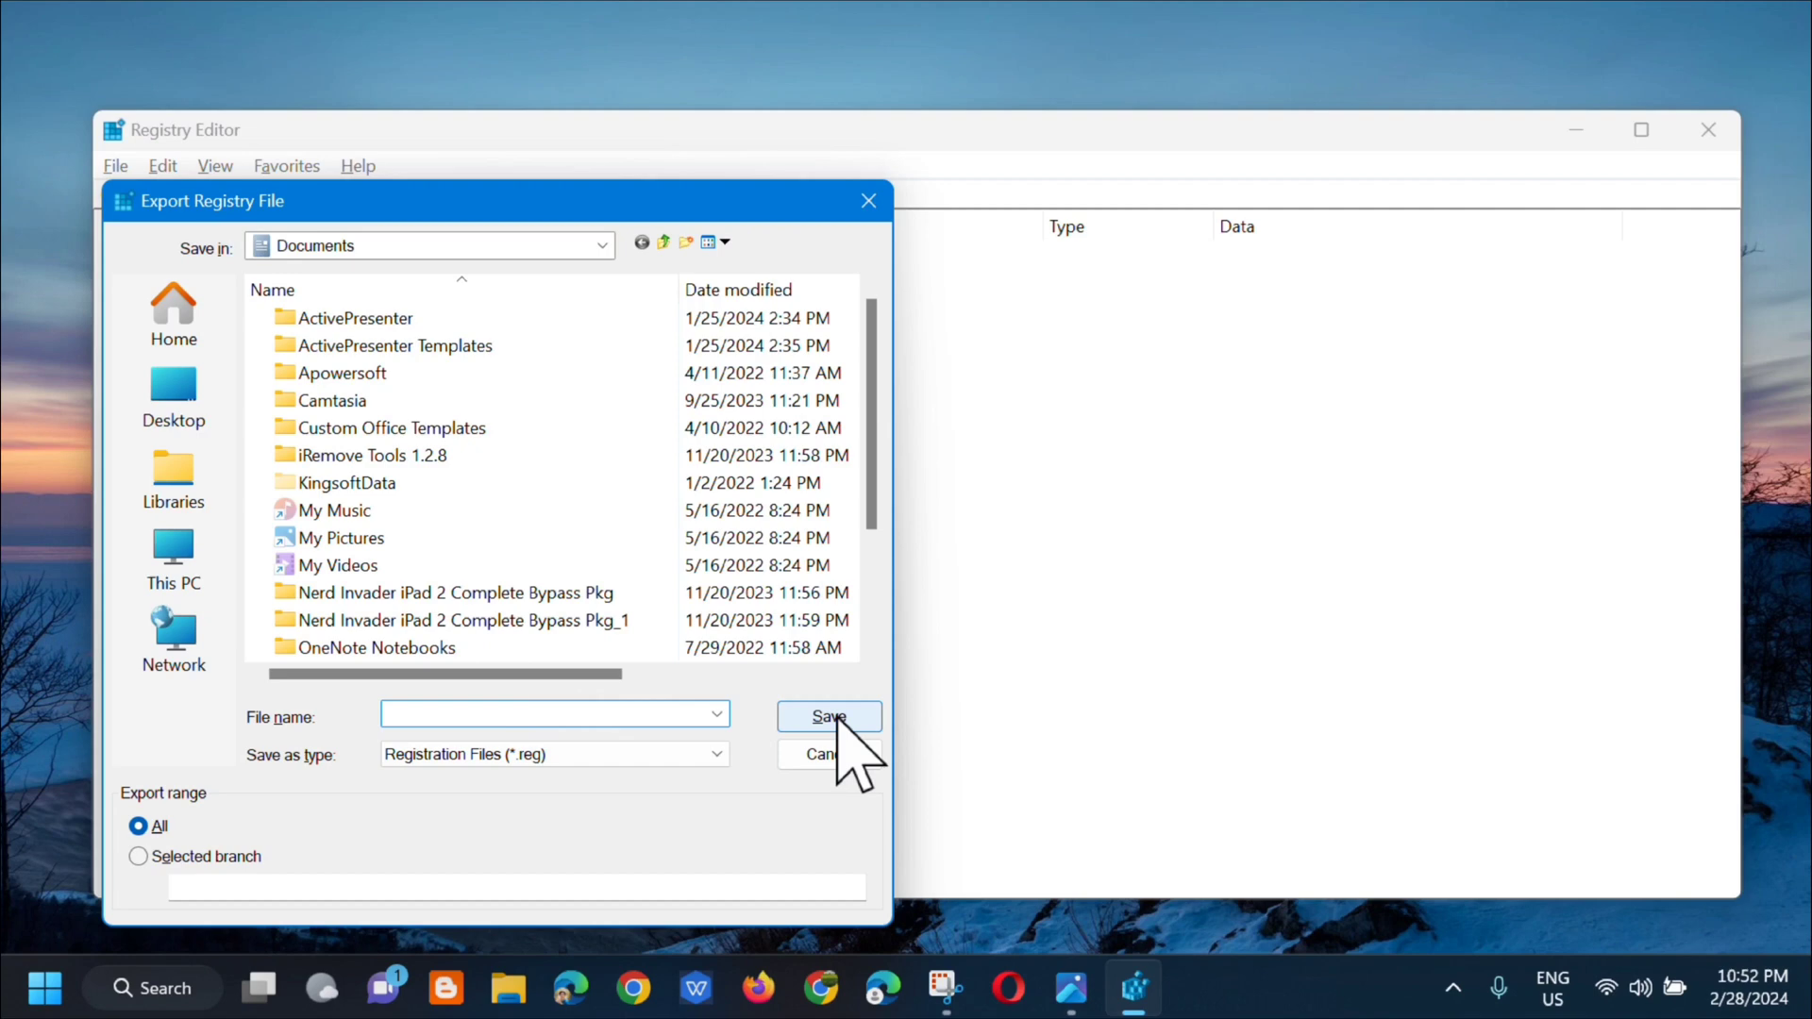
{"action": "left_click", "coordinate": [826, 755]}
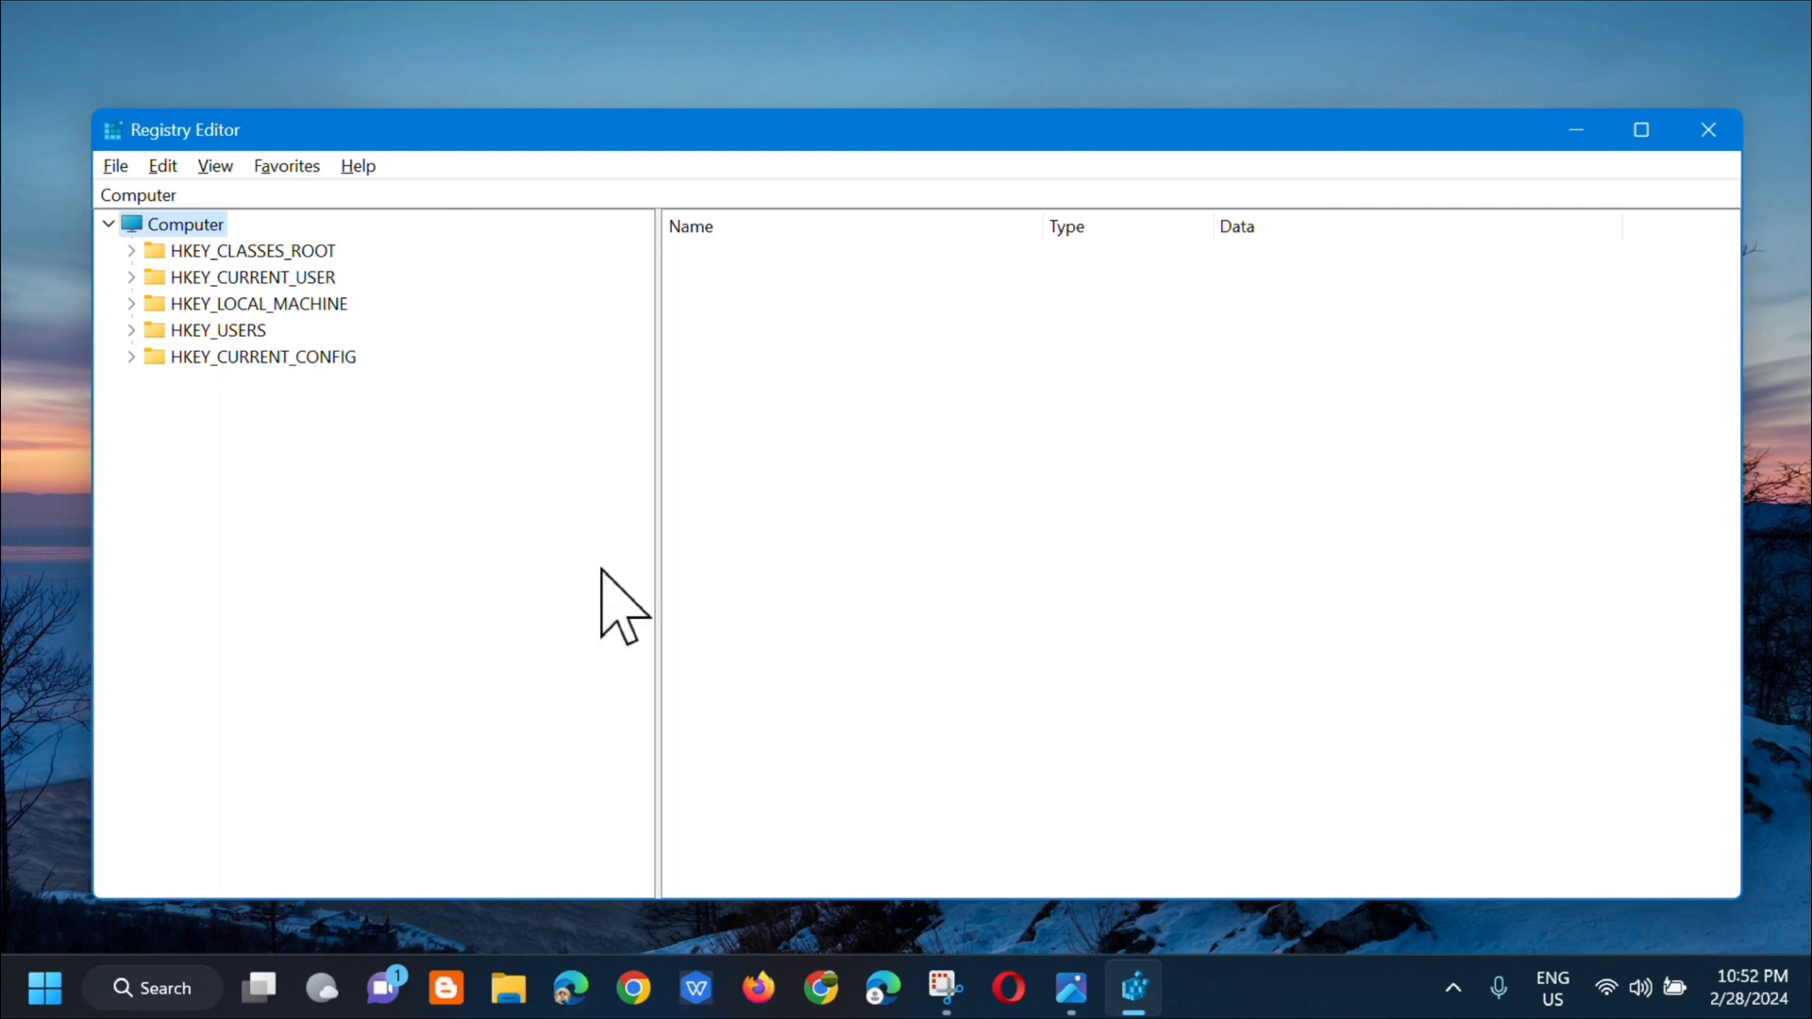
{"action": "left_click", "coordinate": [115, 167]}
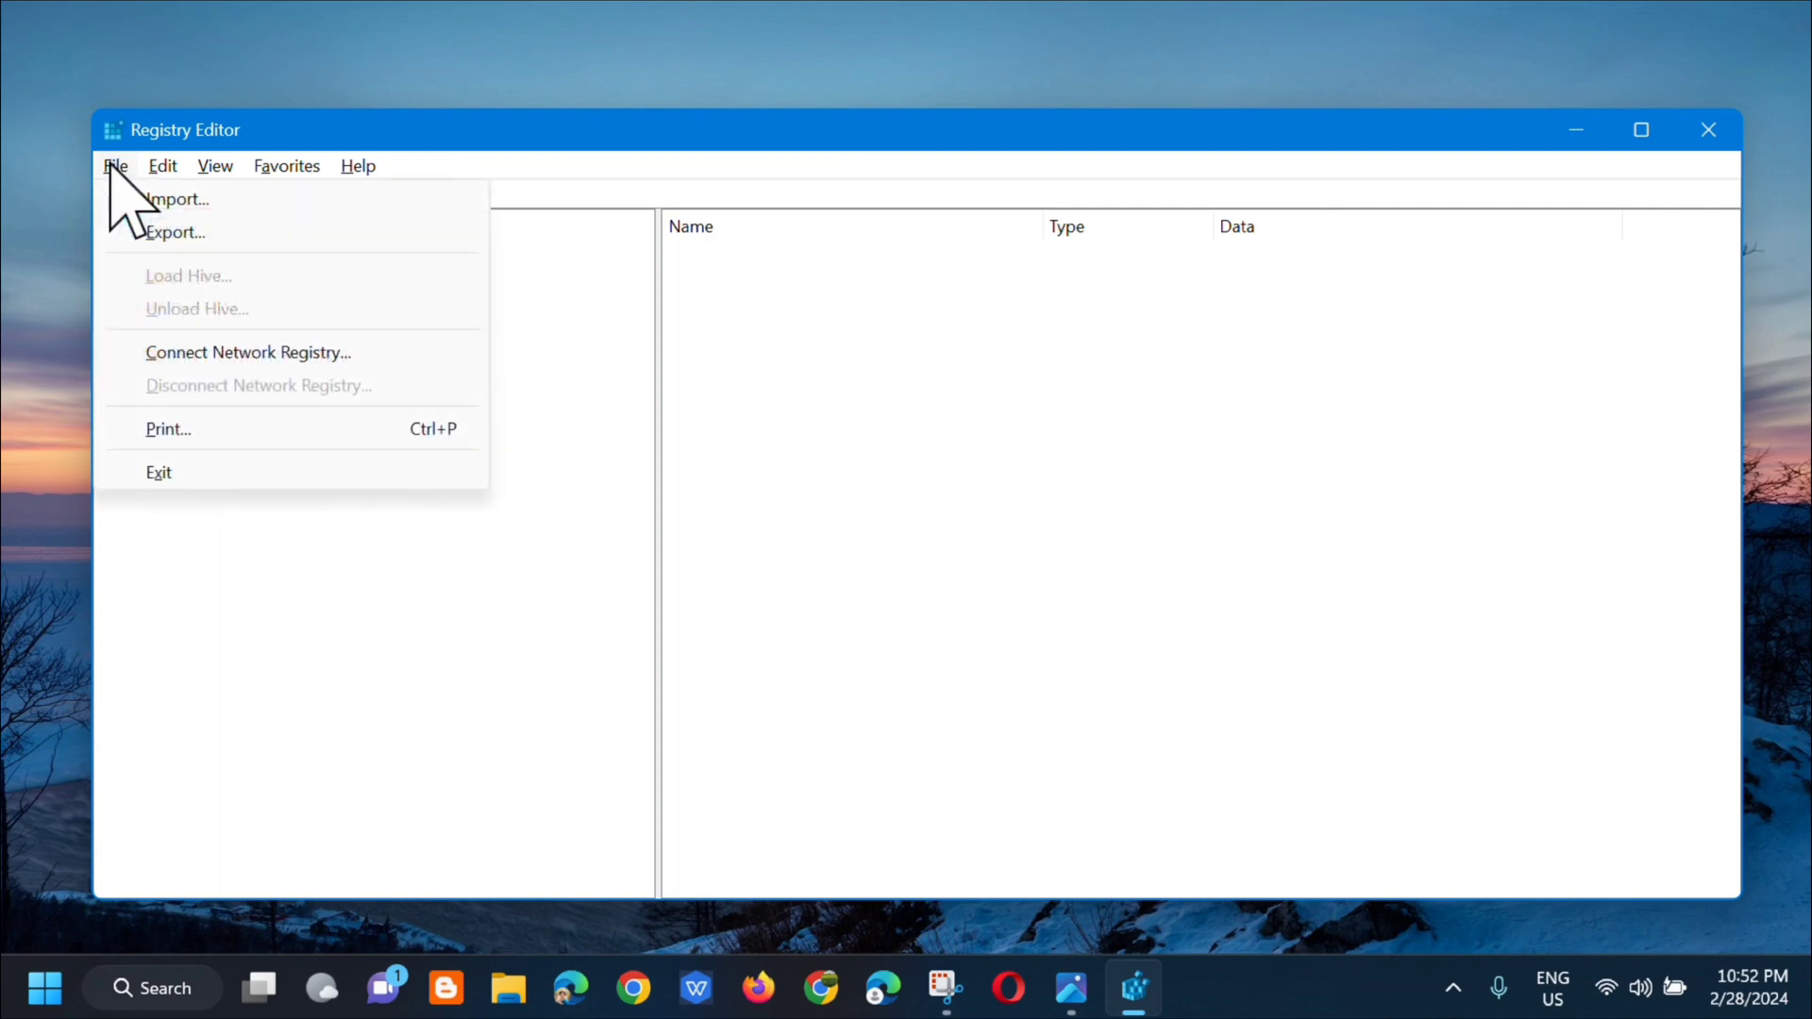
{"action": "left_click", "coordinate": [170, 199]}
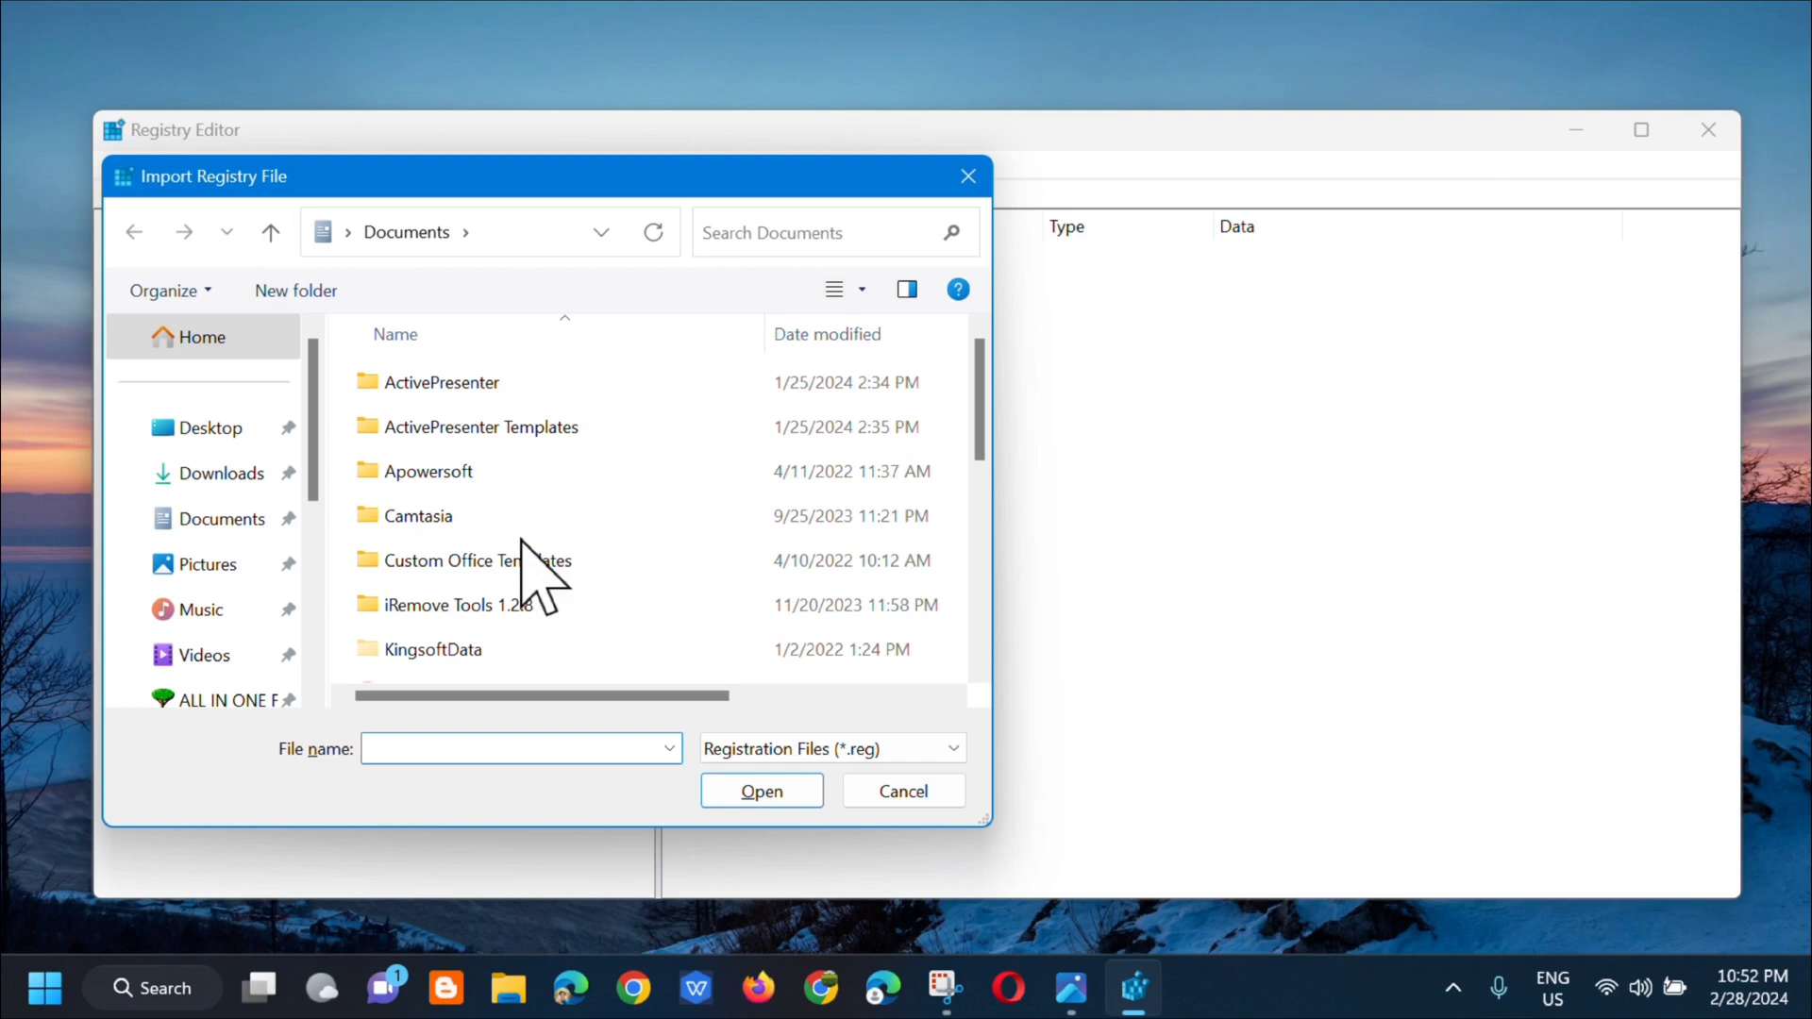
{"action": "scroll", "coordinate": [526, 566], "scroll_direction": "down", "scroll_amount": 5}
{"action": "scroll", "coordinate": [526, 566], "scroll_direction": "up", "scroll_amount": 5}
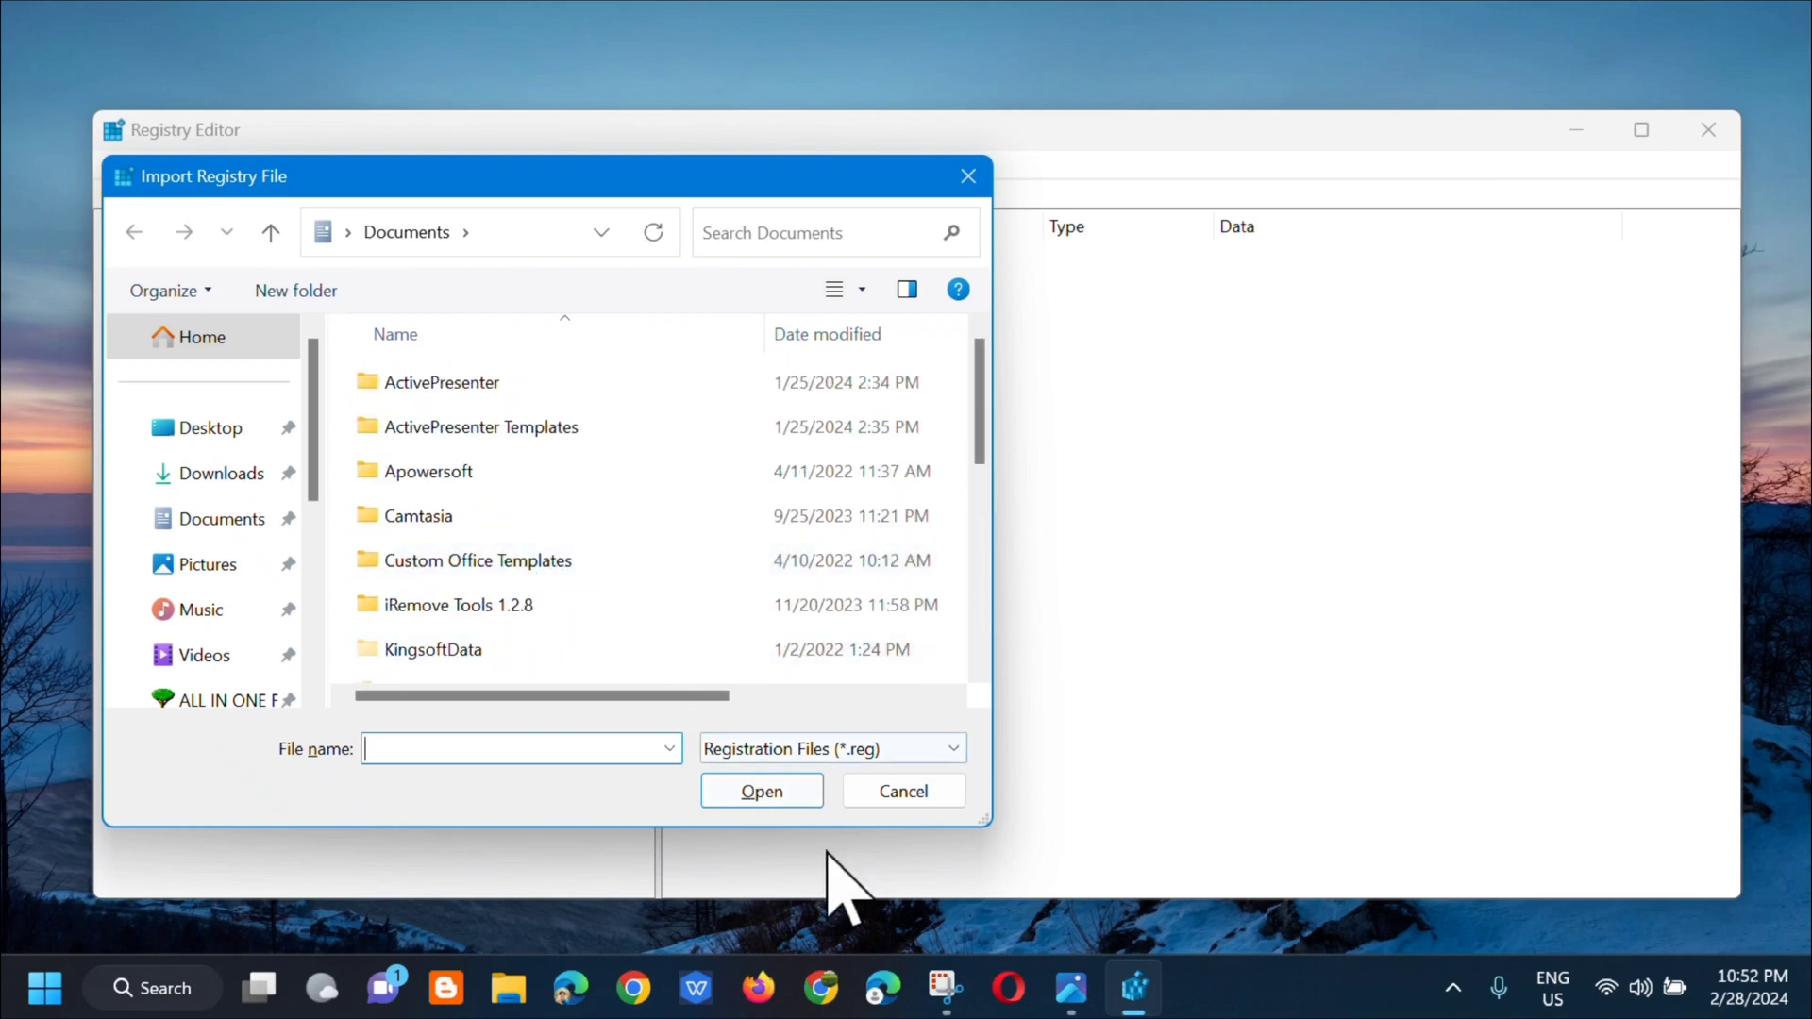
{"action": "left_click", "coordinate": [909, 792]}
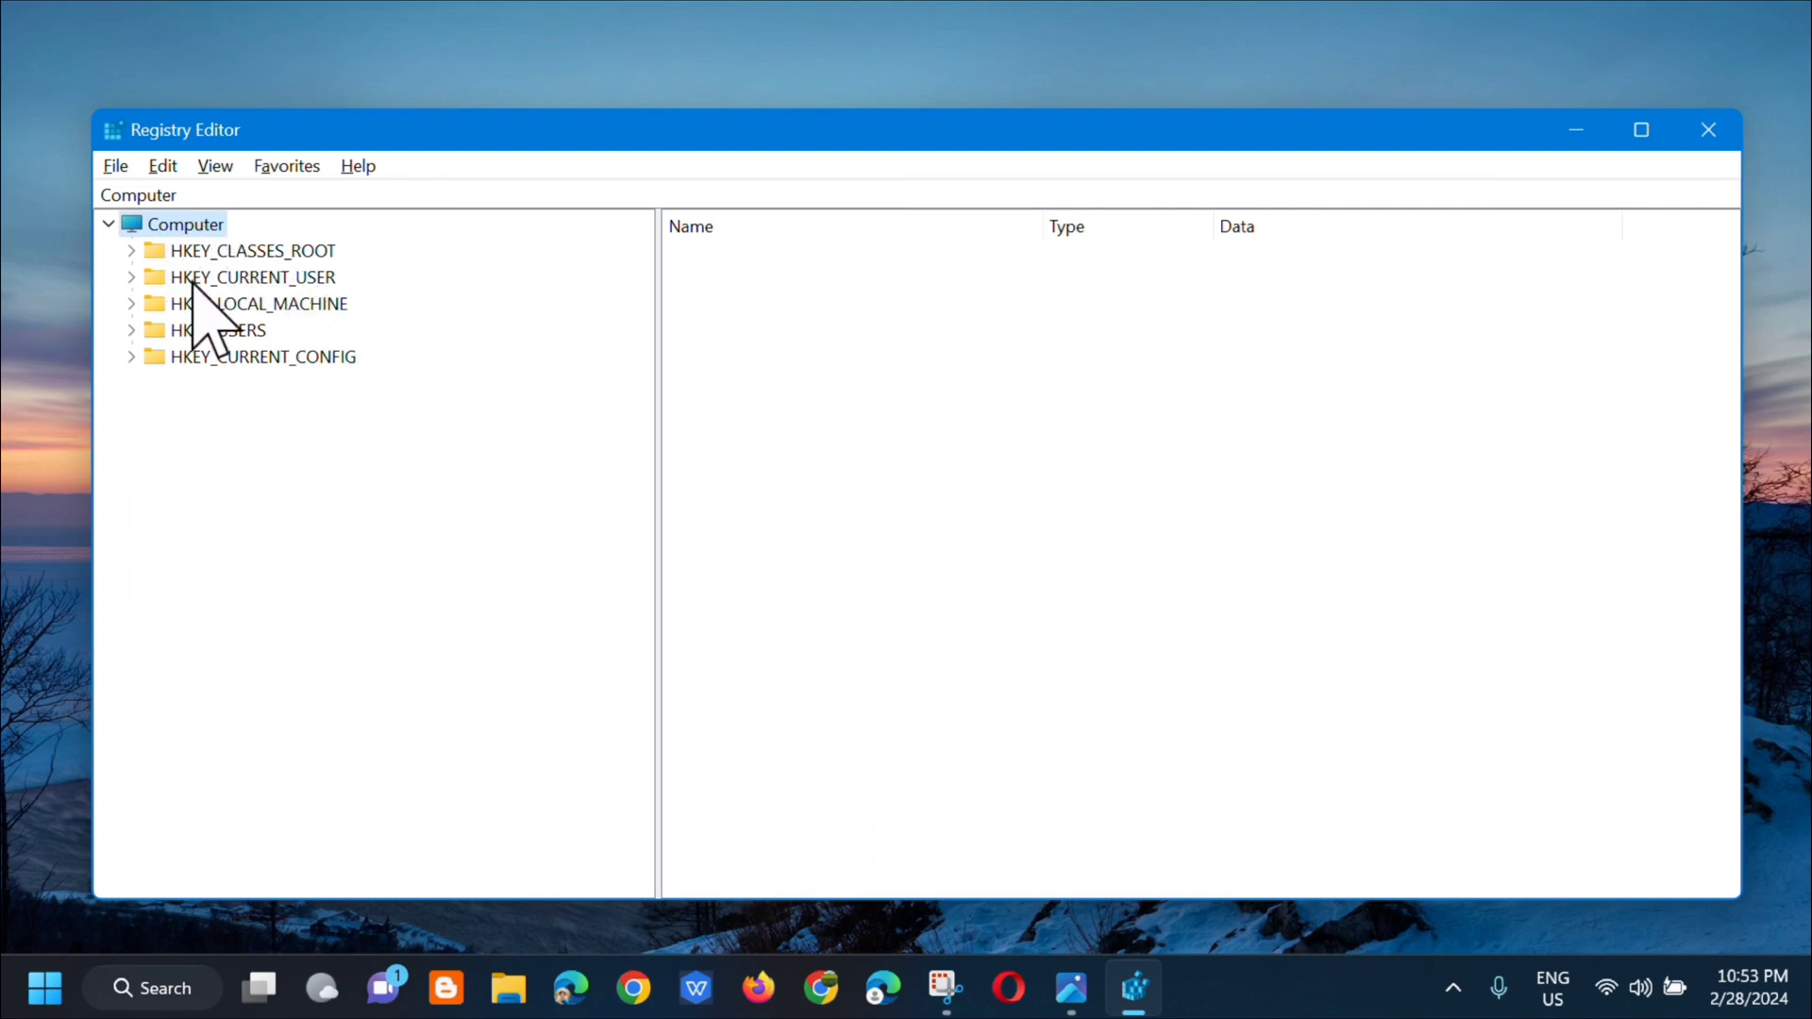
Step: Expand HKEY_CURRENT_USER\Software\Microsoft\Windows\CurrentVersion until the Run key is visible
{"action": "left_click", "coordinate": [131, 278]}
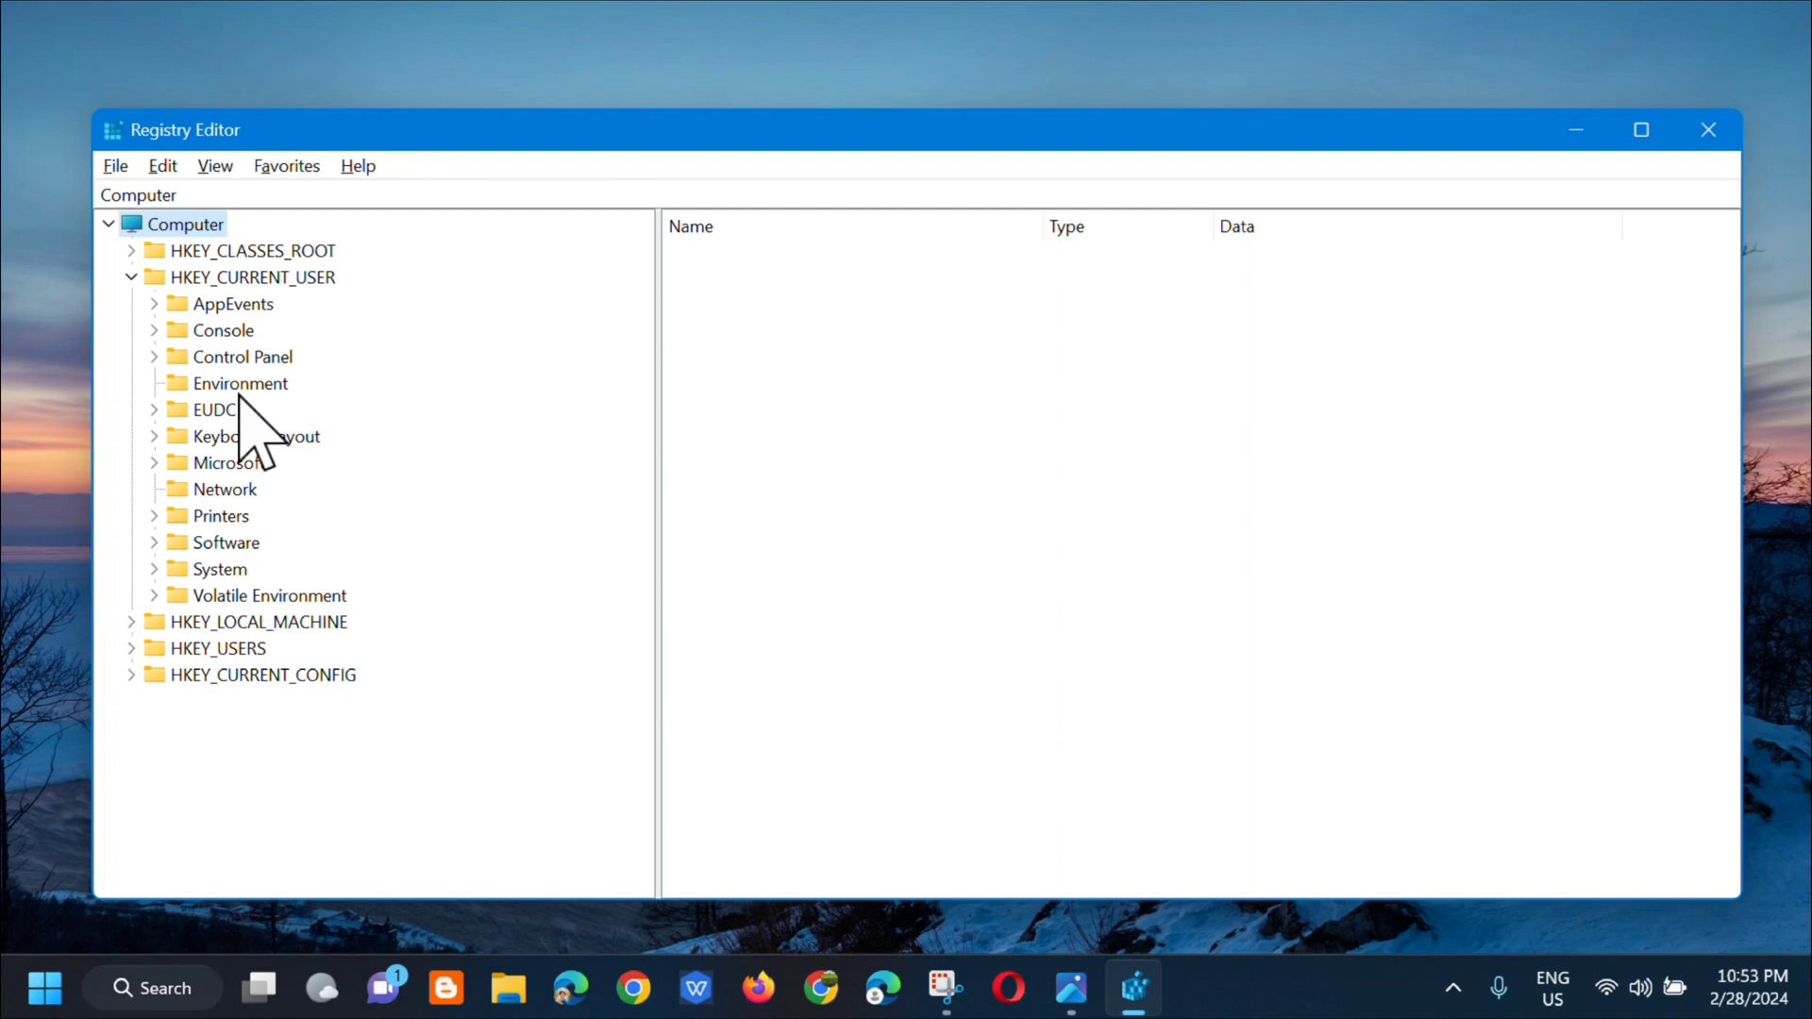
{"action": "left_click", "coordinate": [154, 542]}
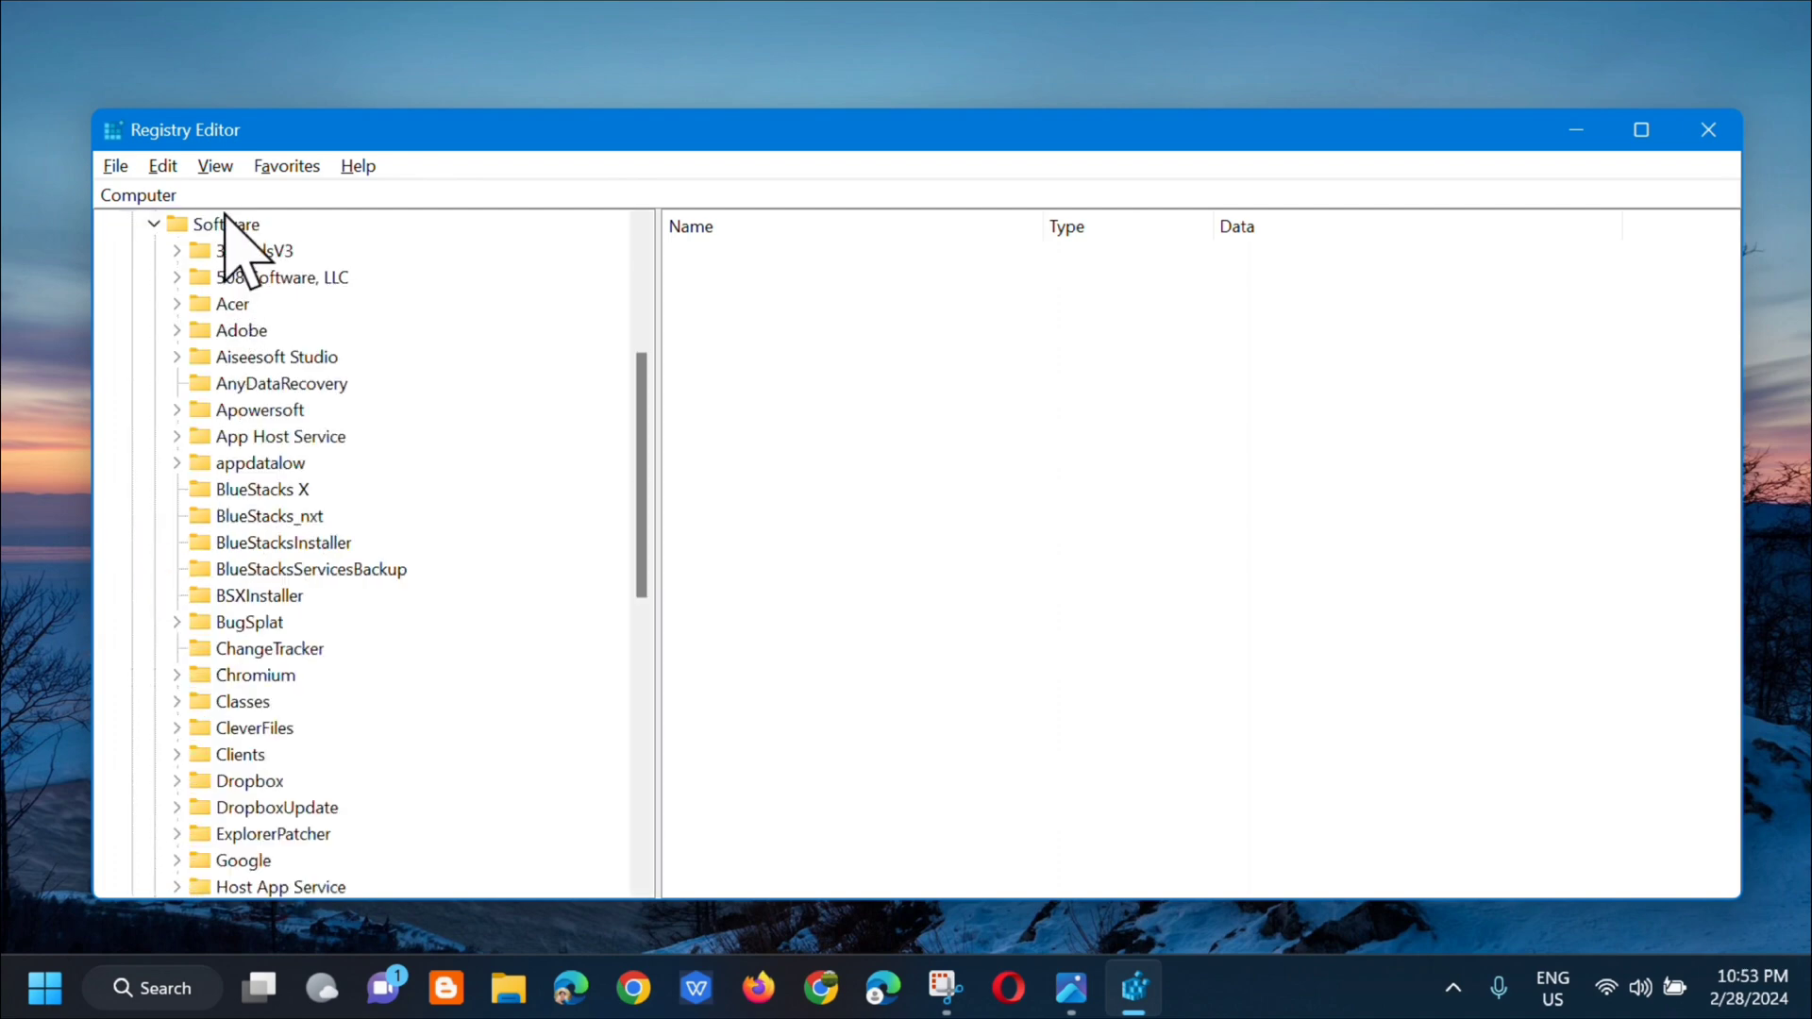
{"action": "scroll", "coordinate": [288, 519], "scroll_direction": "down", "scroll_amount": 7}
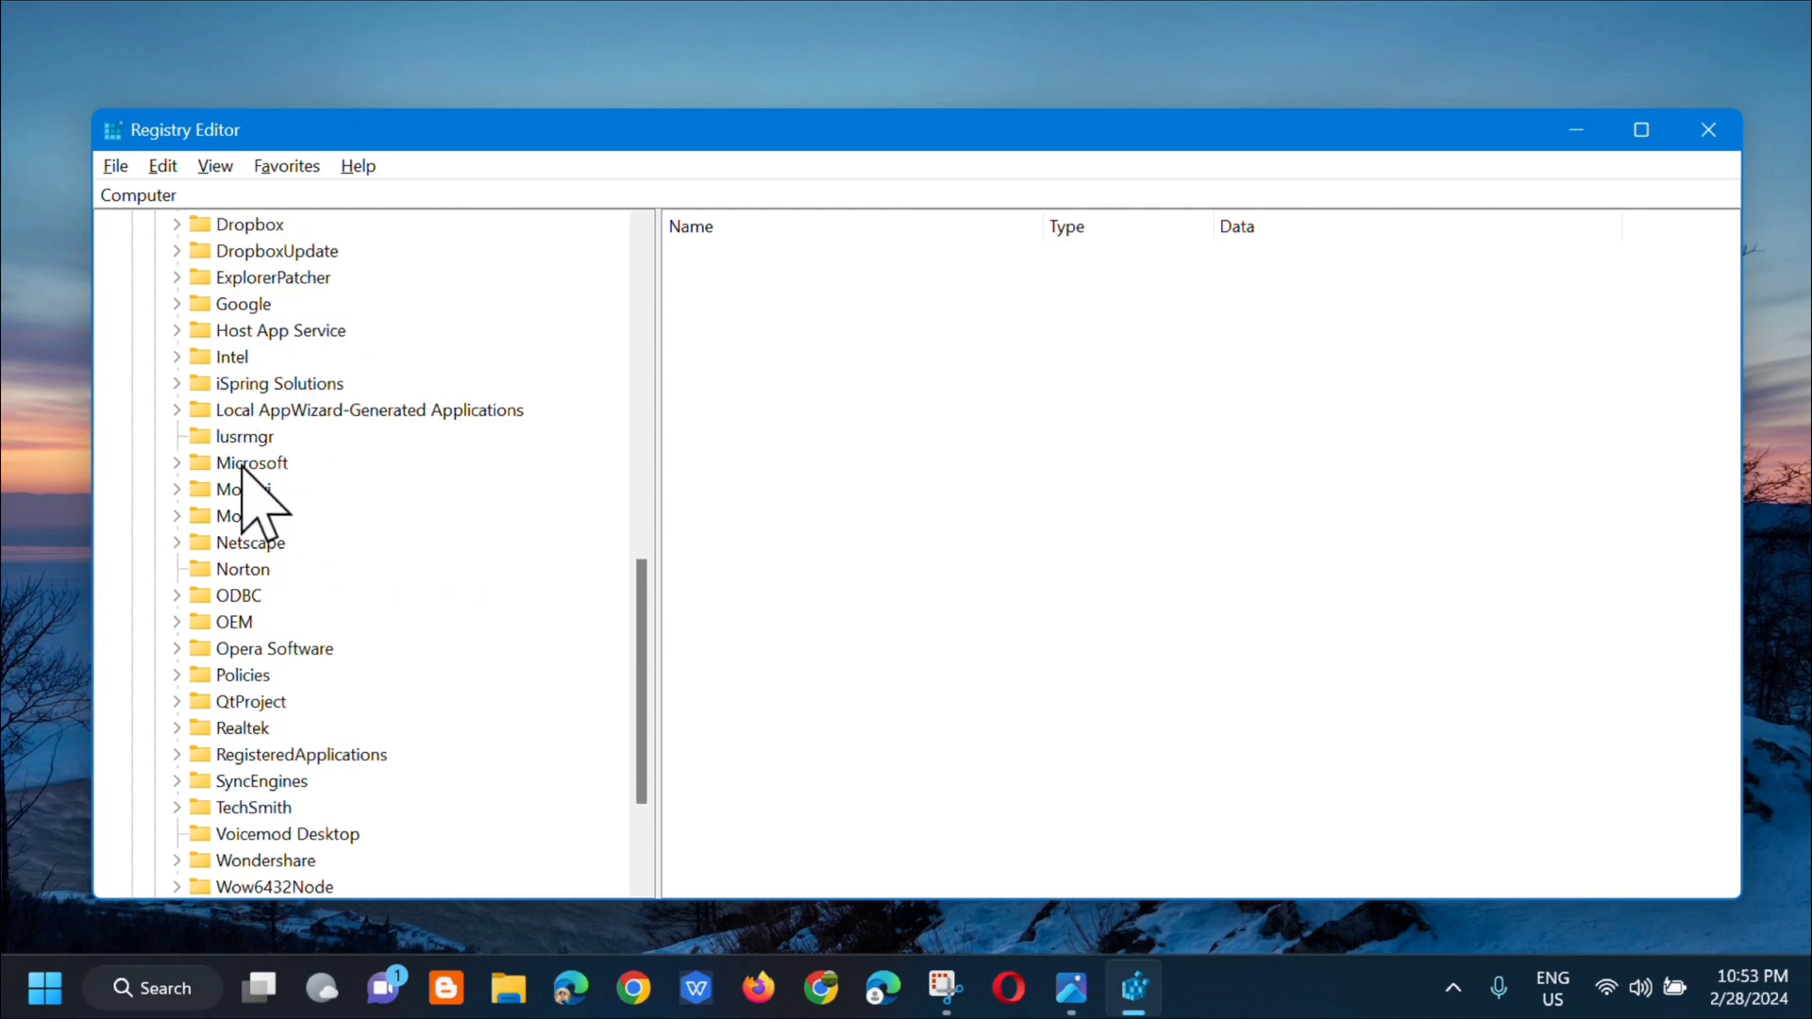
{"action": "left_click", "coordinate": [176, 463]}
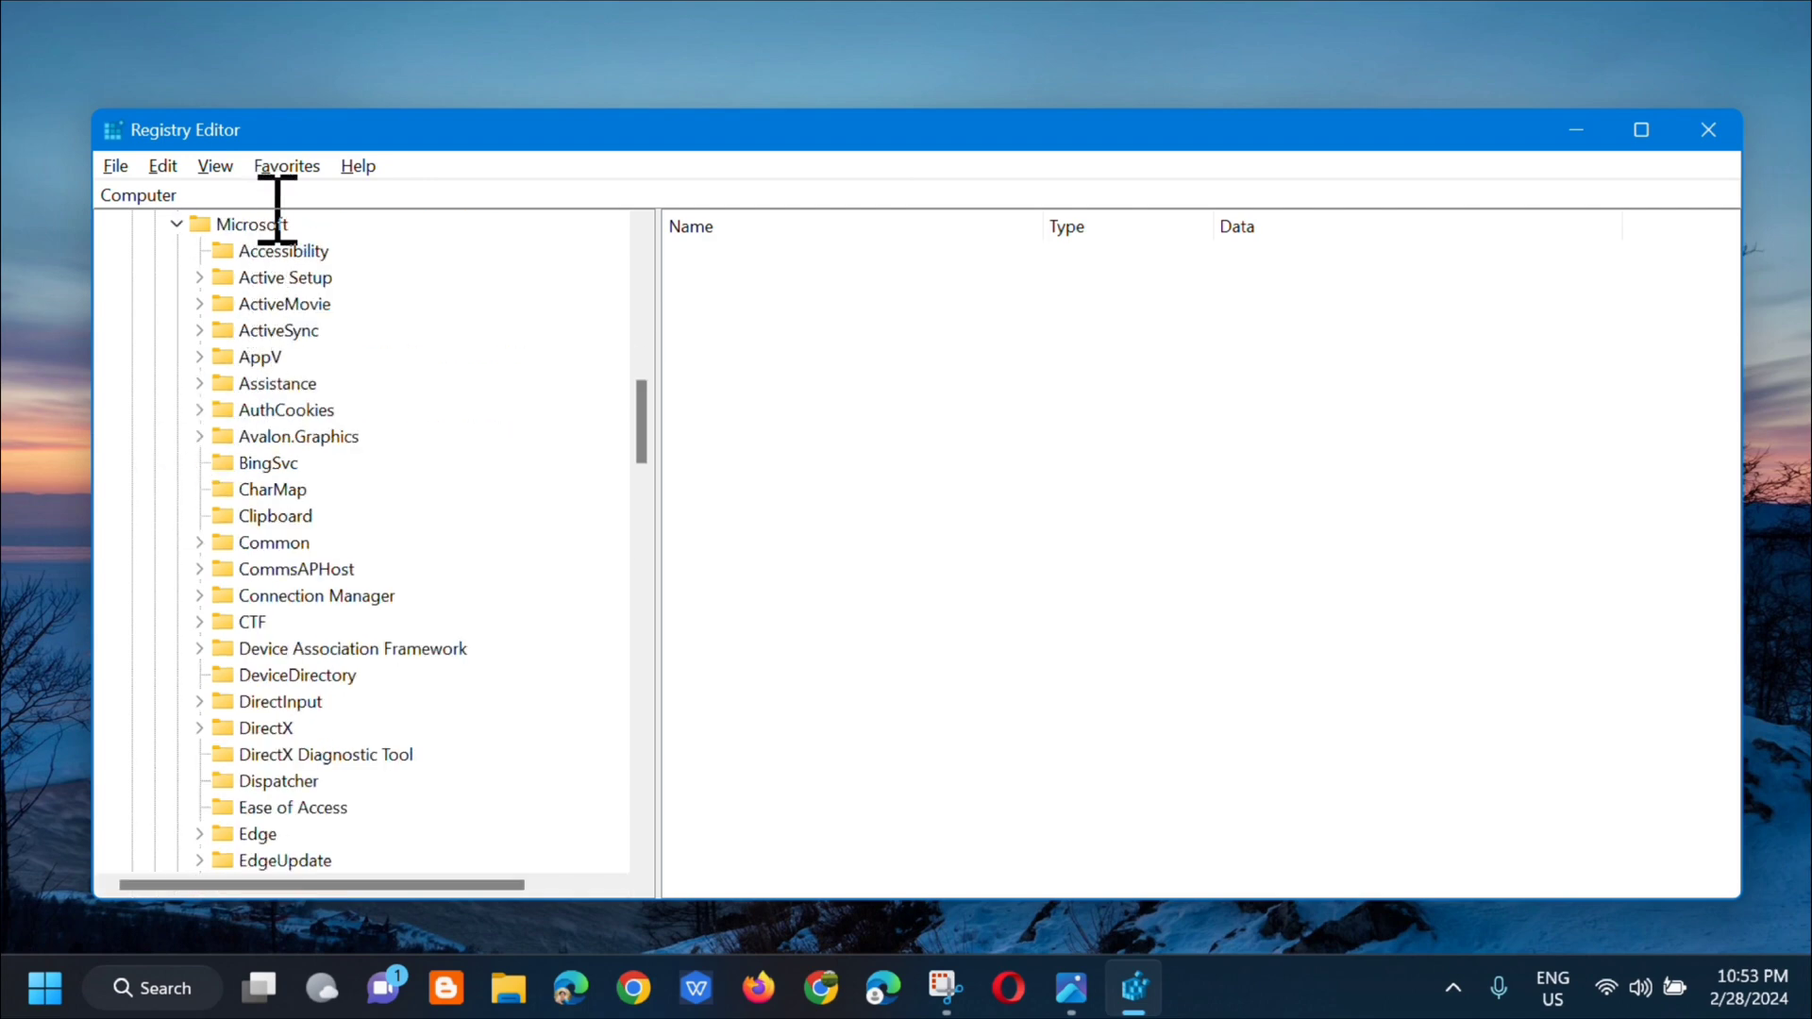
{"action": "scroll", "coordinate": [311, 571], "scroll_direction": "down", "scroll_amount": 15}
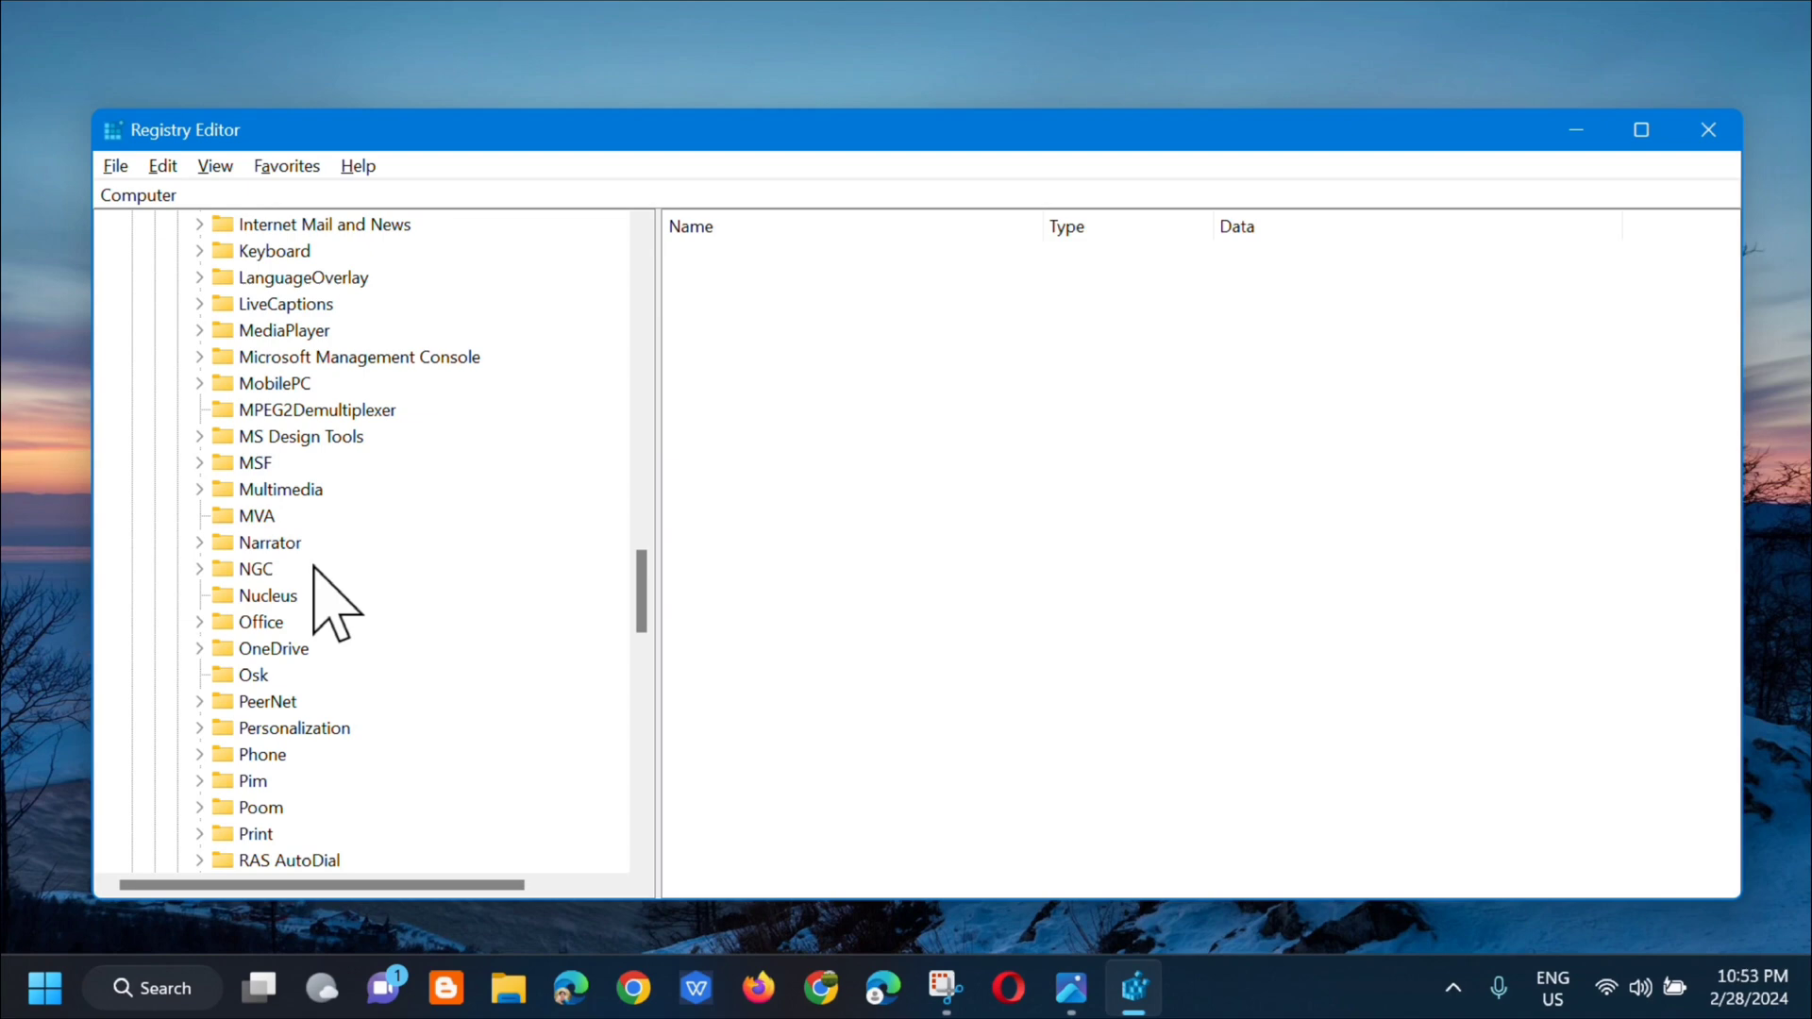
{"action": "scroll", "coordinate": [316, 571], "scroll_direction": "down", "scroll_amount": 14}
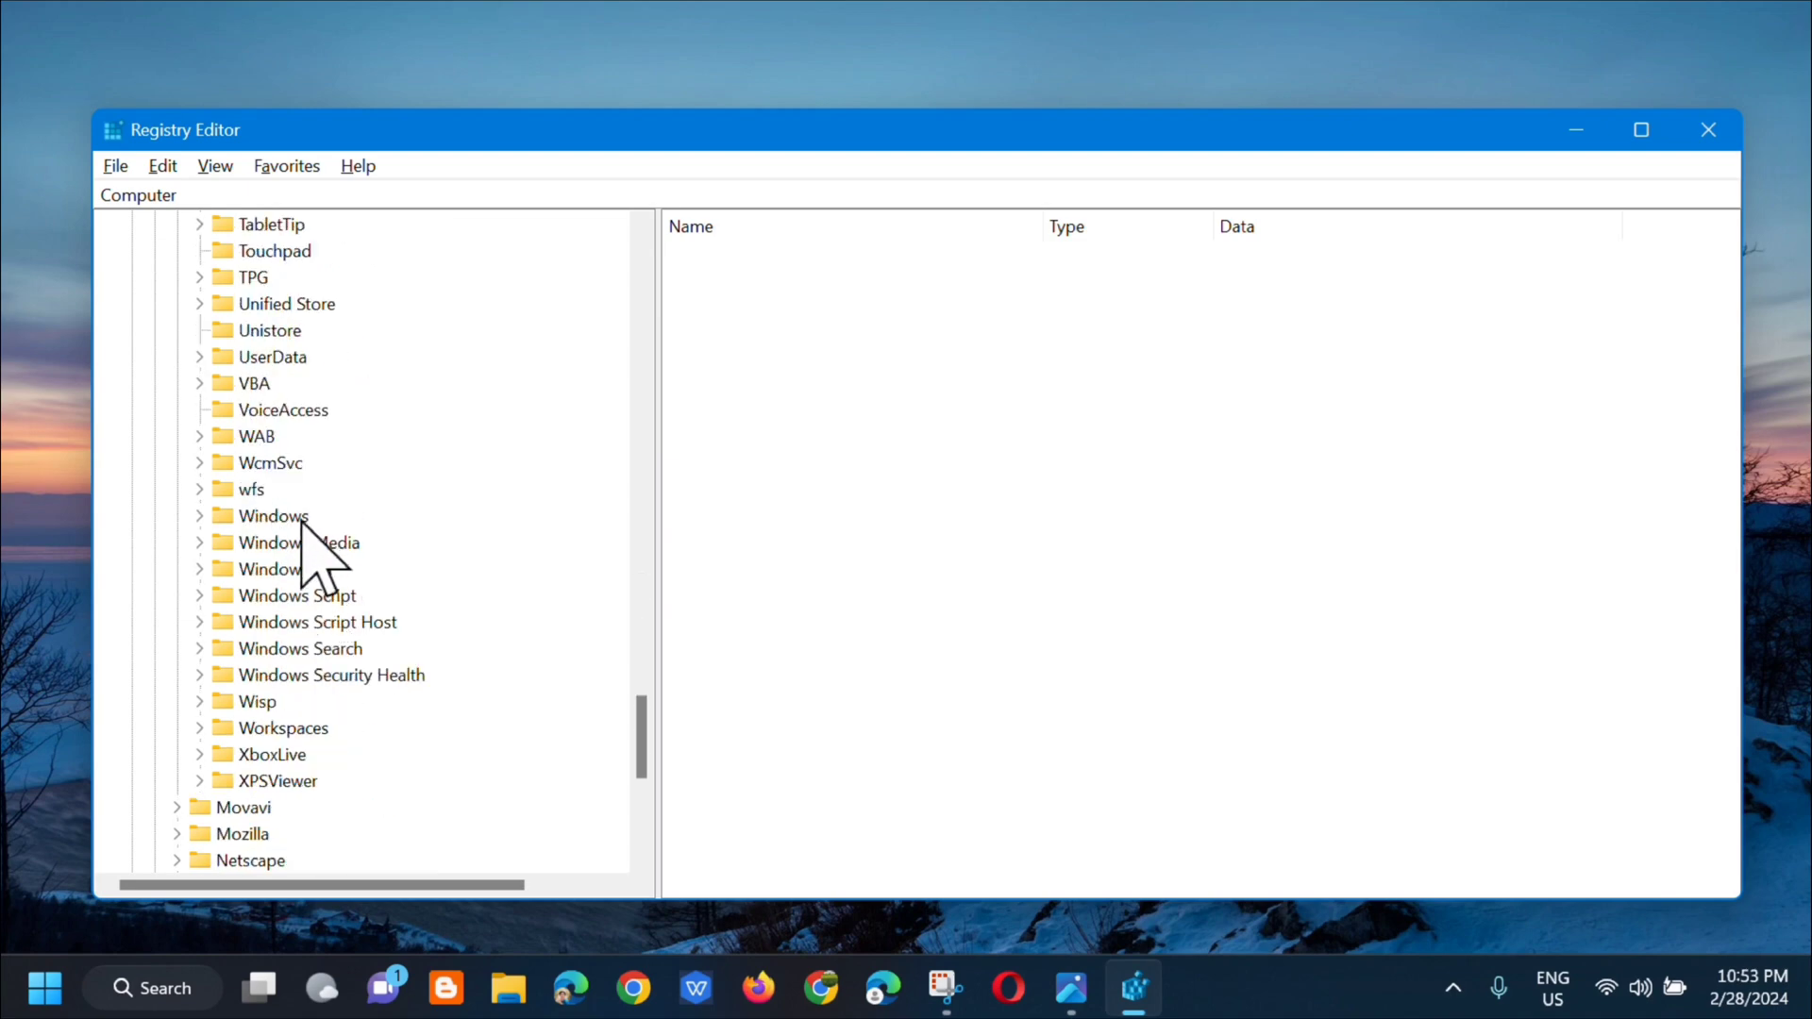
{"action": "left_click", "coordinate": [199, 516]}
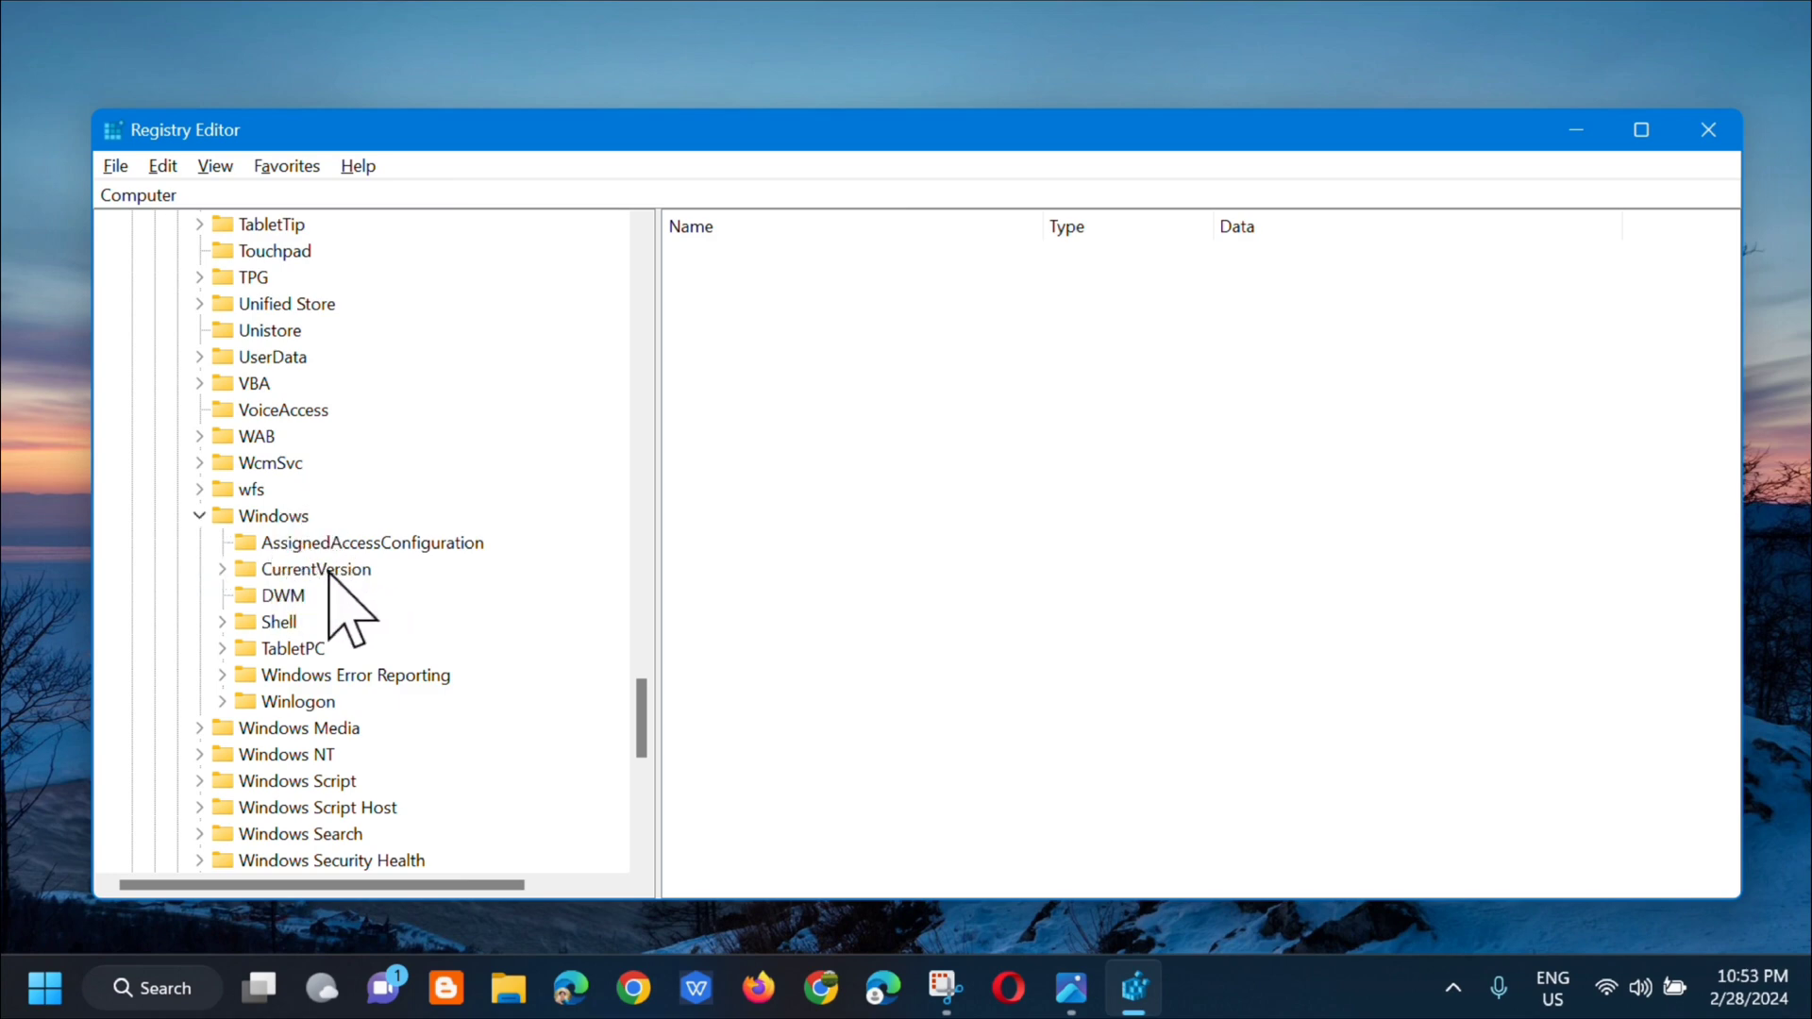
{"action": "left_click", "coordinate": [223, 569]}
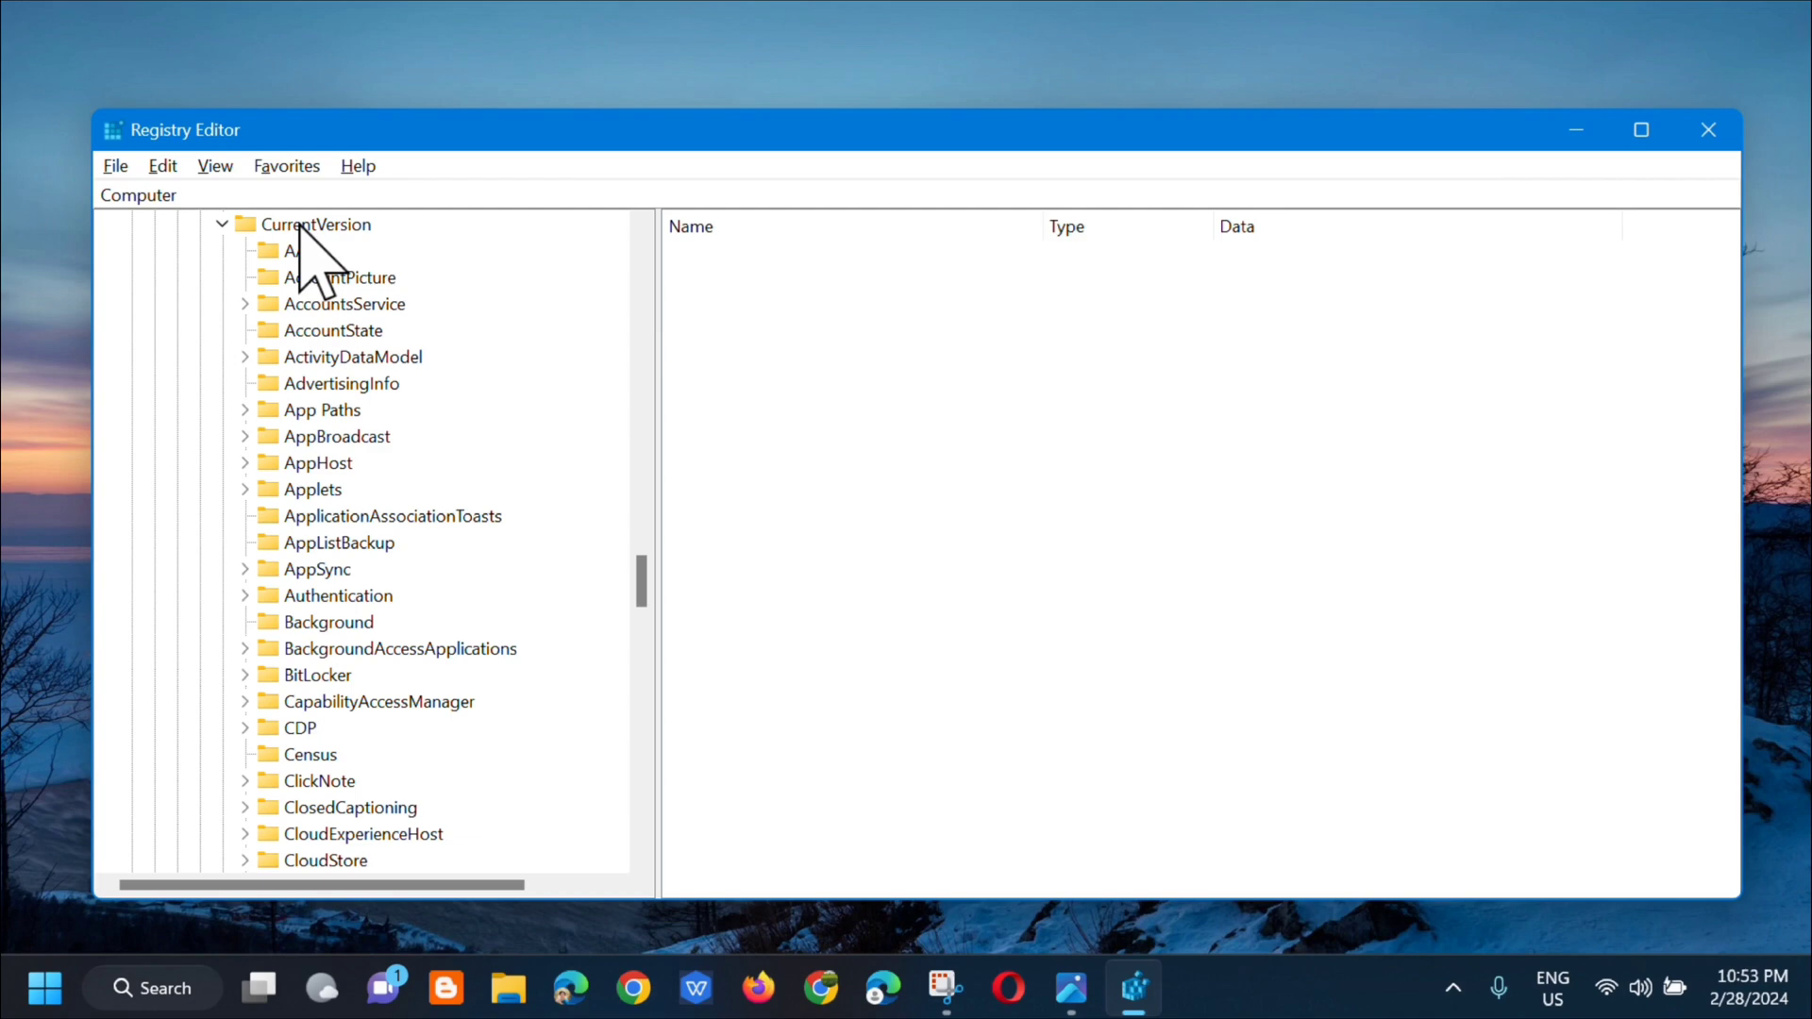
{"action": "scroll", "coordinate": [415, 453], "scroll_direction": "down", "scroll_amount": 9}
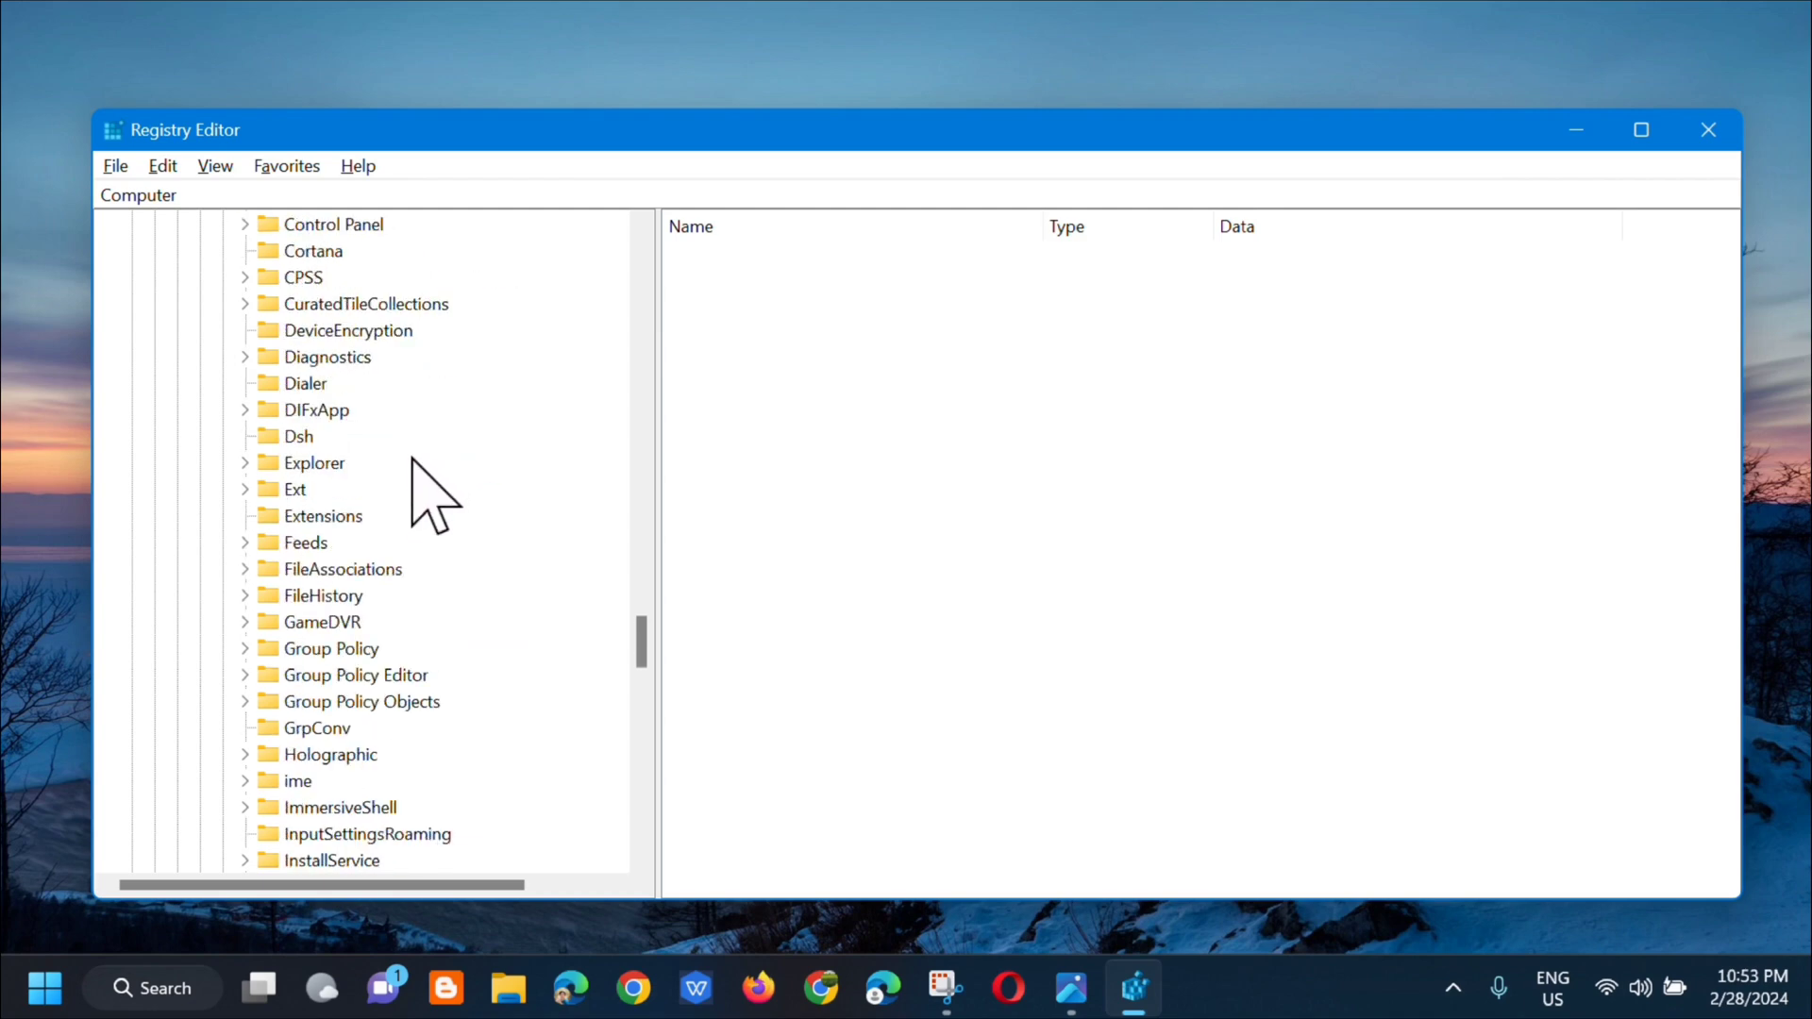
{"action": "scroll", "coordinate": [408, 486], "scroll_direction": "down", "scroll_amount": 9}
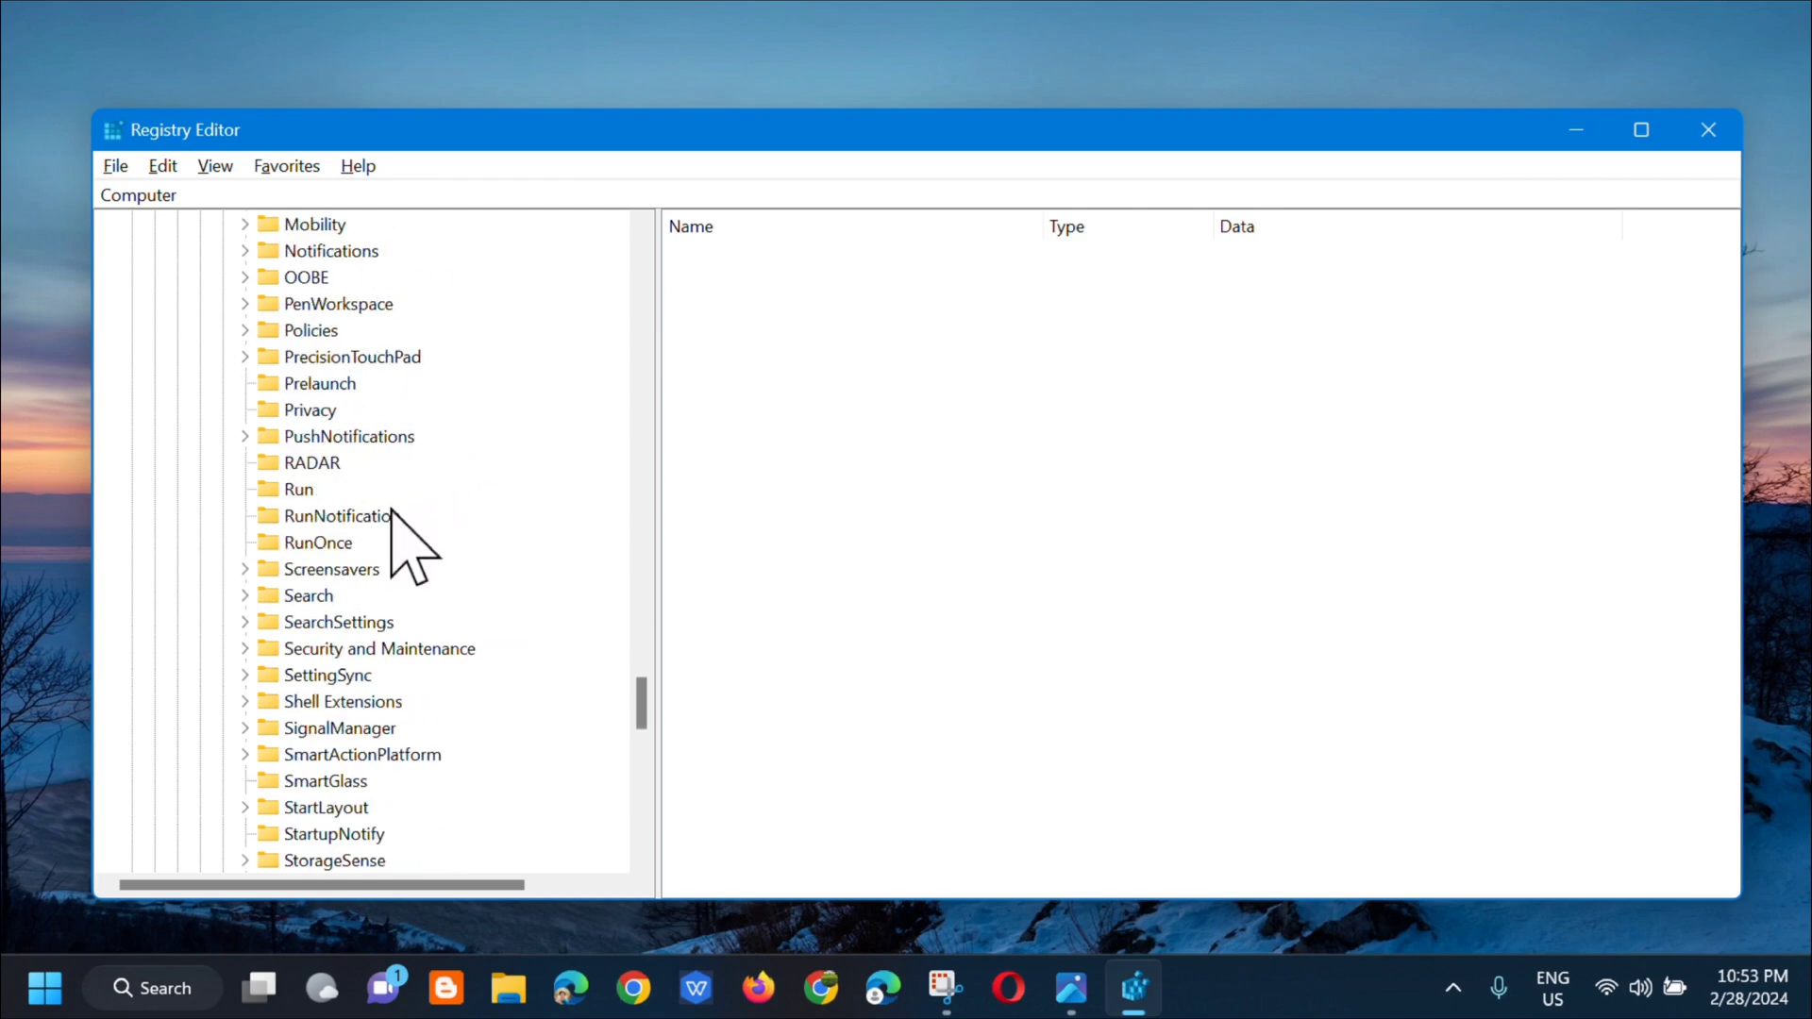
Step: Delete the Run key's (Default) value holding the BlueMail autolaunch, confirming with Yes
{"action": "left_click", "coordinate": [296, 492]}
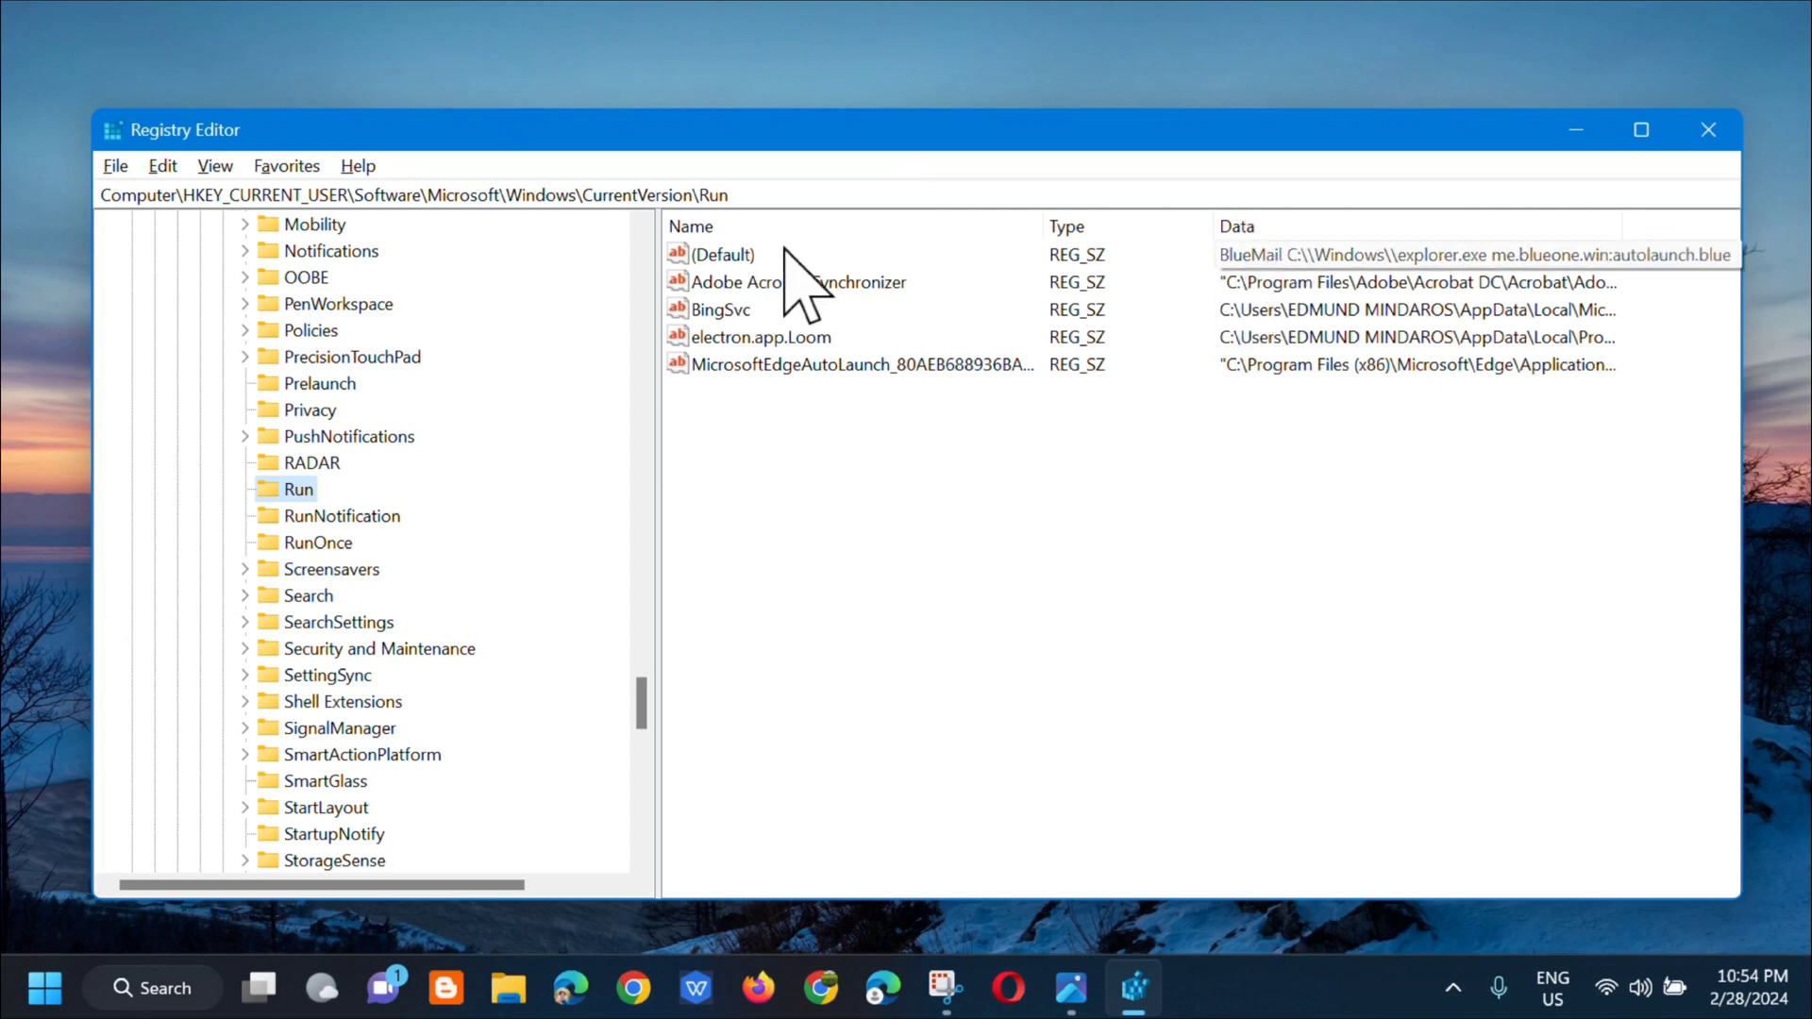
{"action": "left_click", "coordinate": [743, 258]}
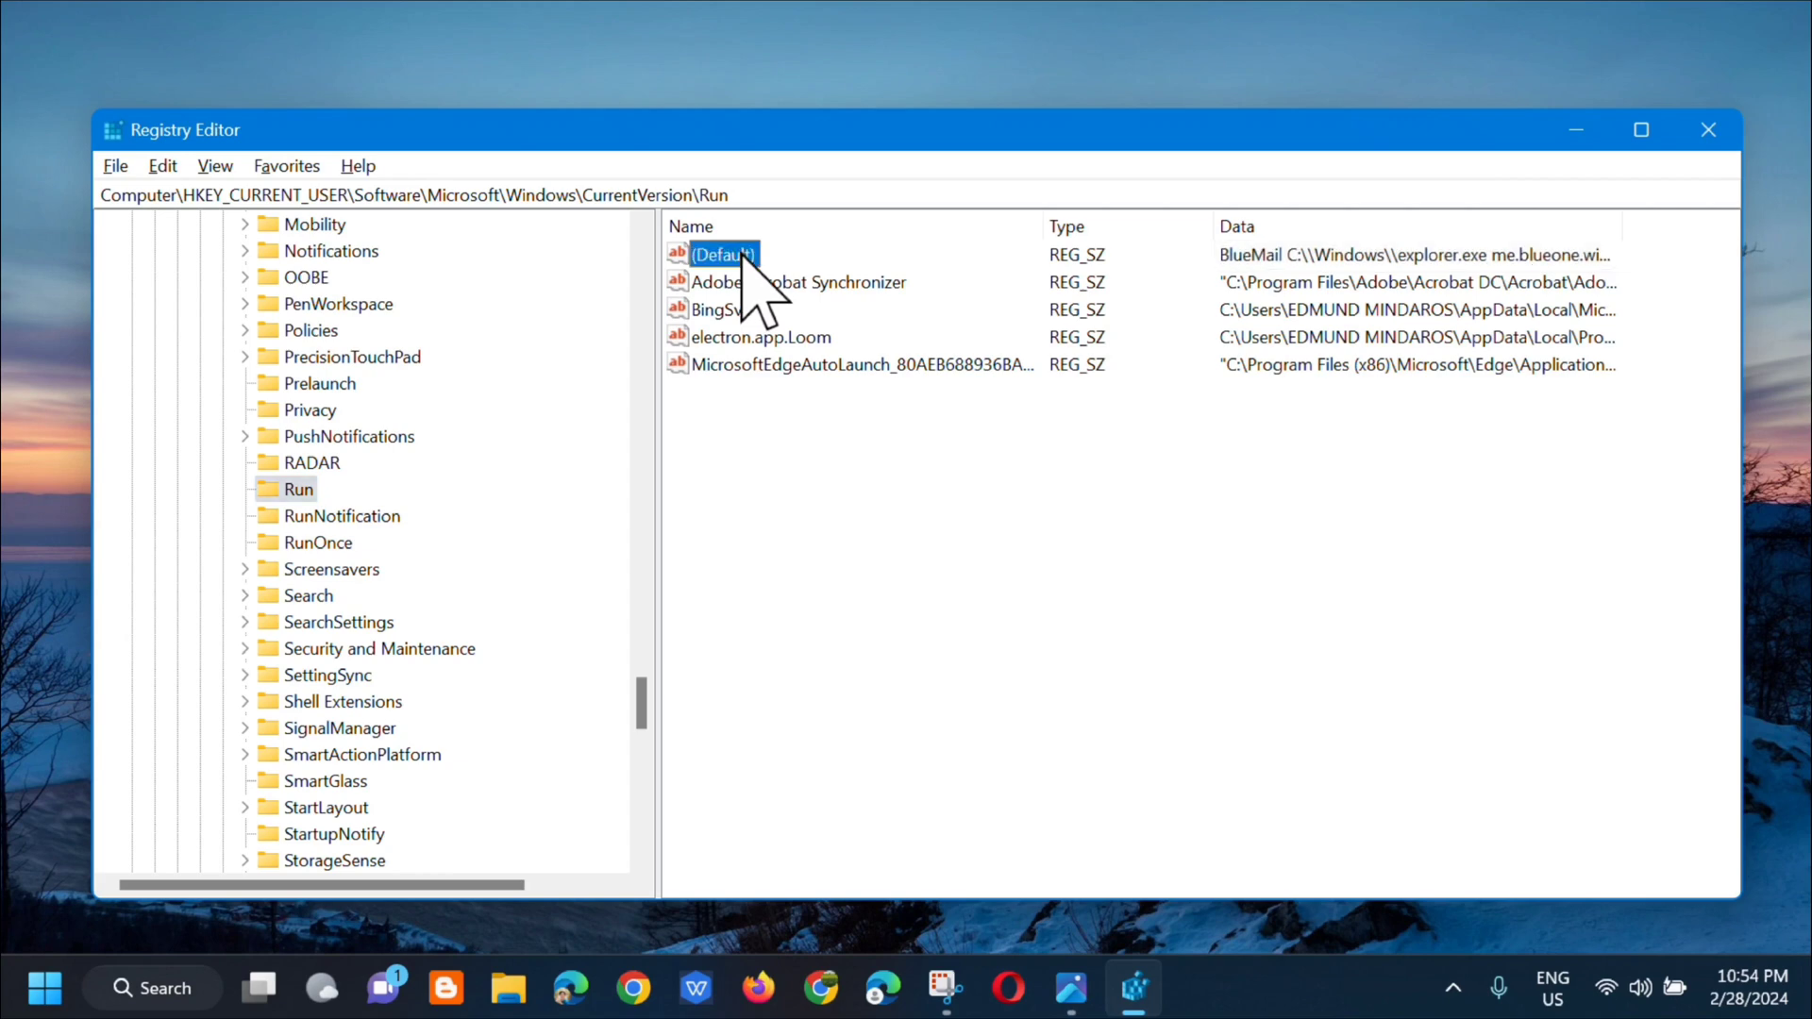
{"action": "right_click", "coordinate": [743, 256]}
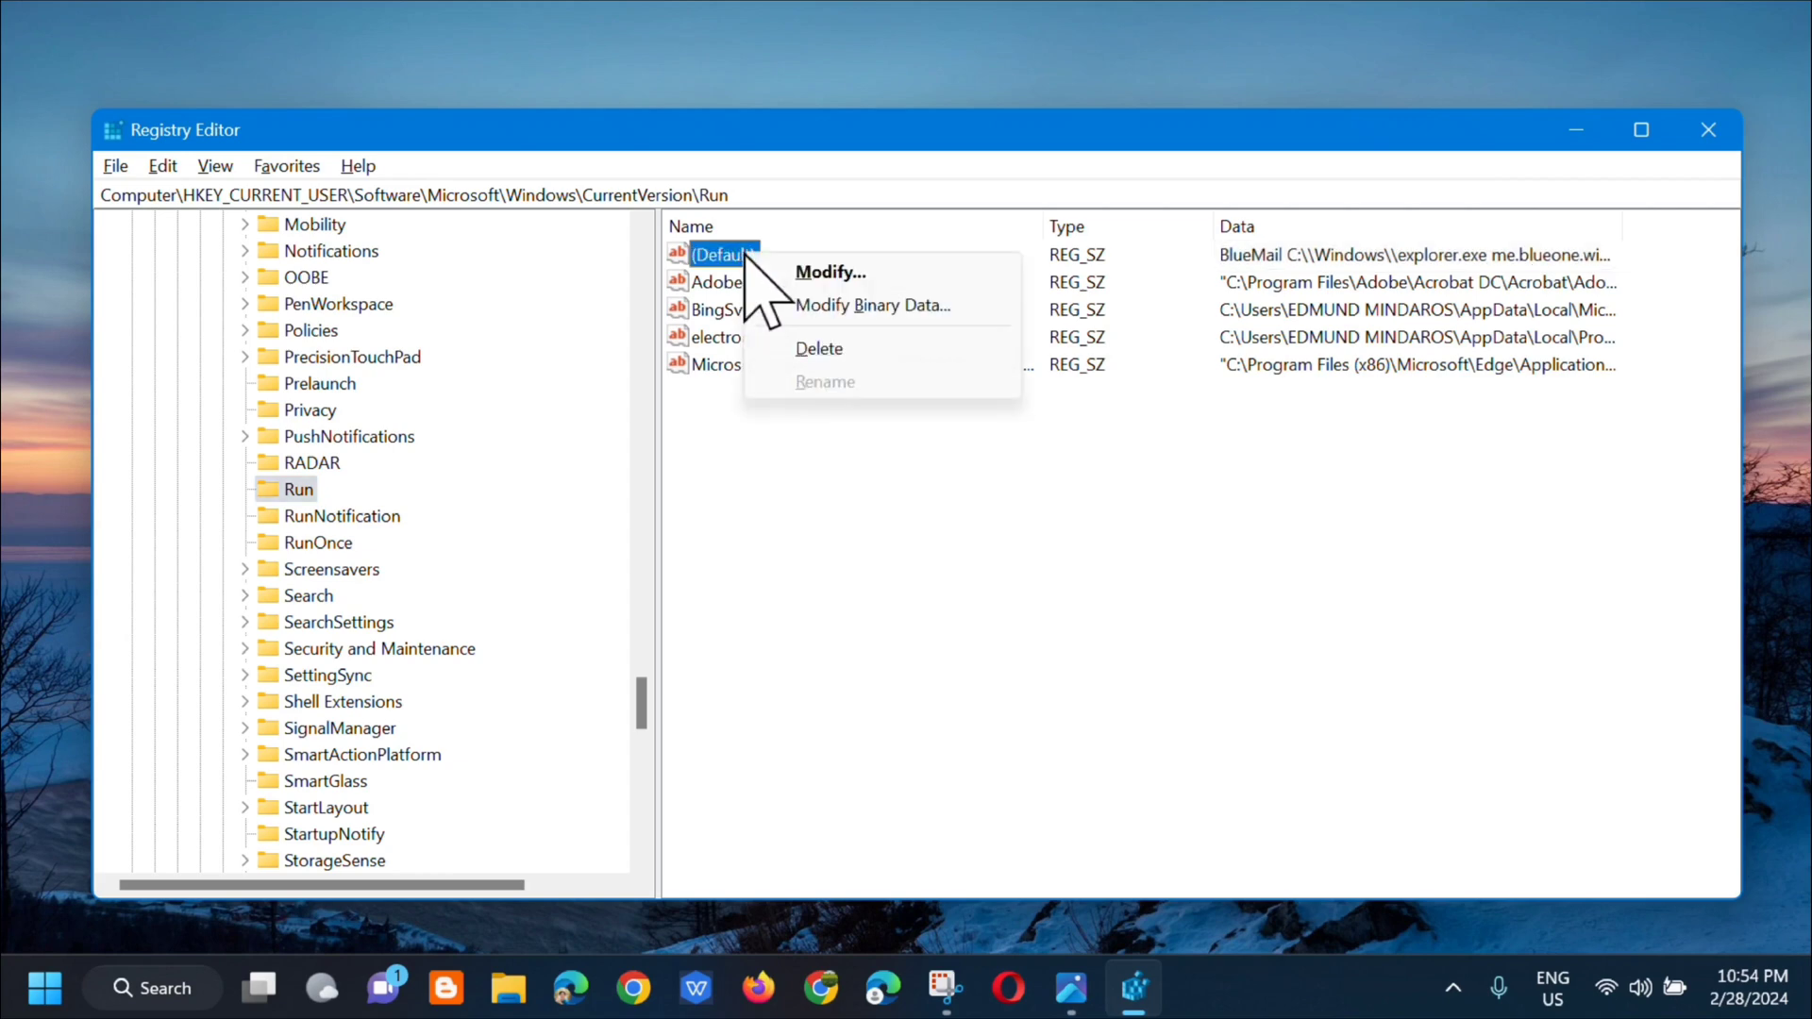
{"action": "left_click", "coordinate": [817, 350]}
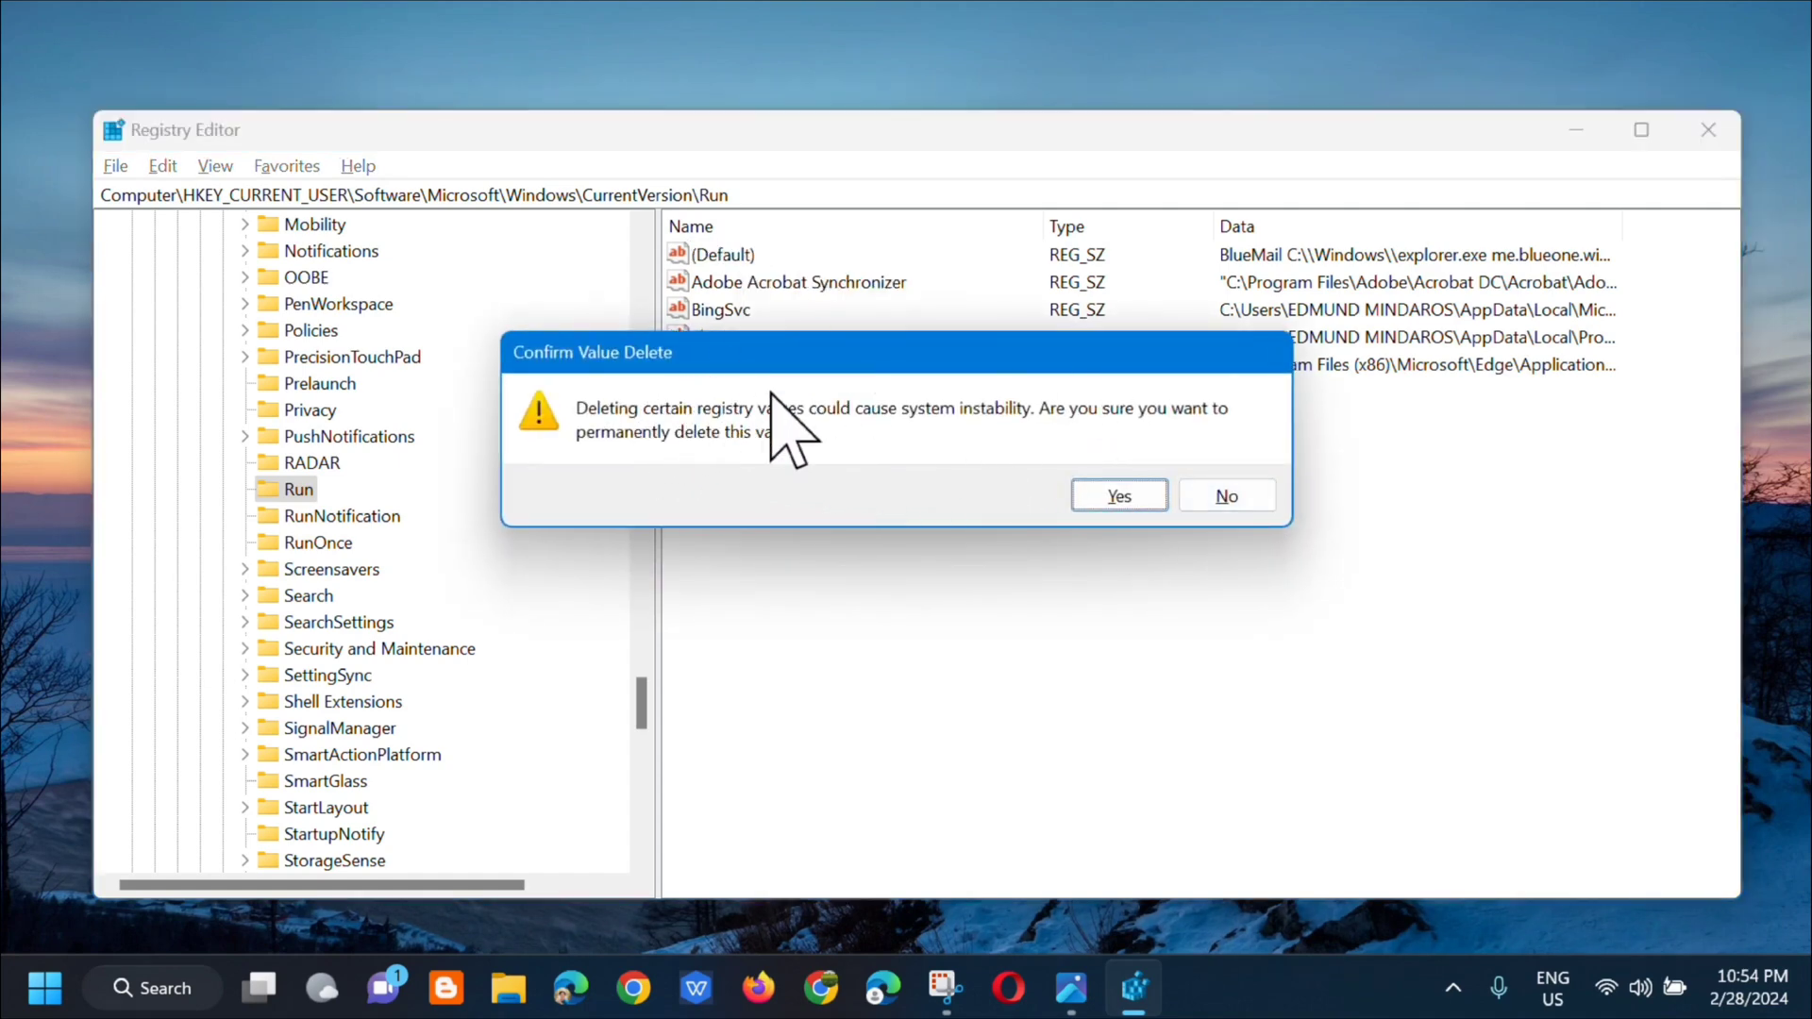
{"action": "left_click", "coordinate": [1116, 497]}
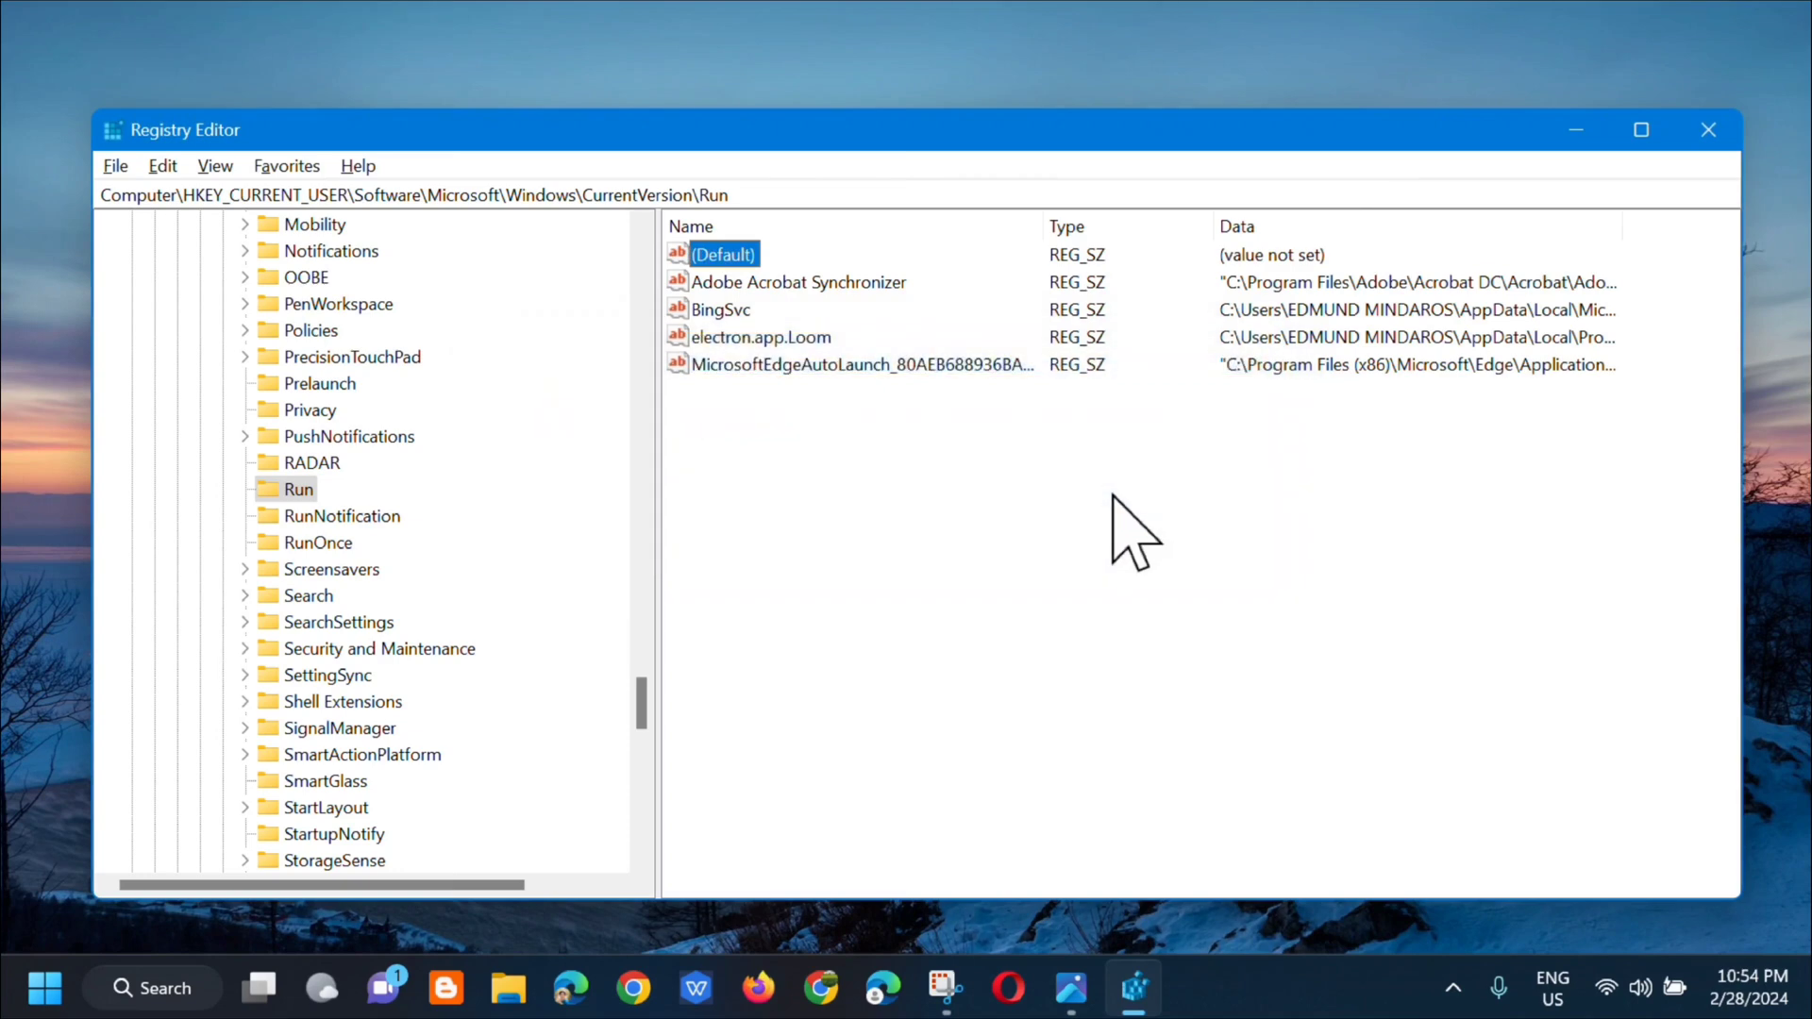
{"action": "scroll", "coordinate": [225, 445], "scroll_direction": "up", "scroll_amount": 15}
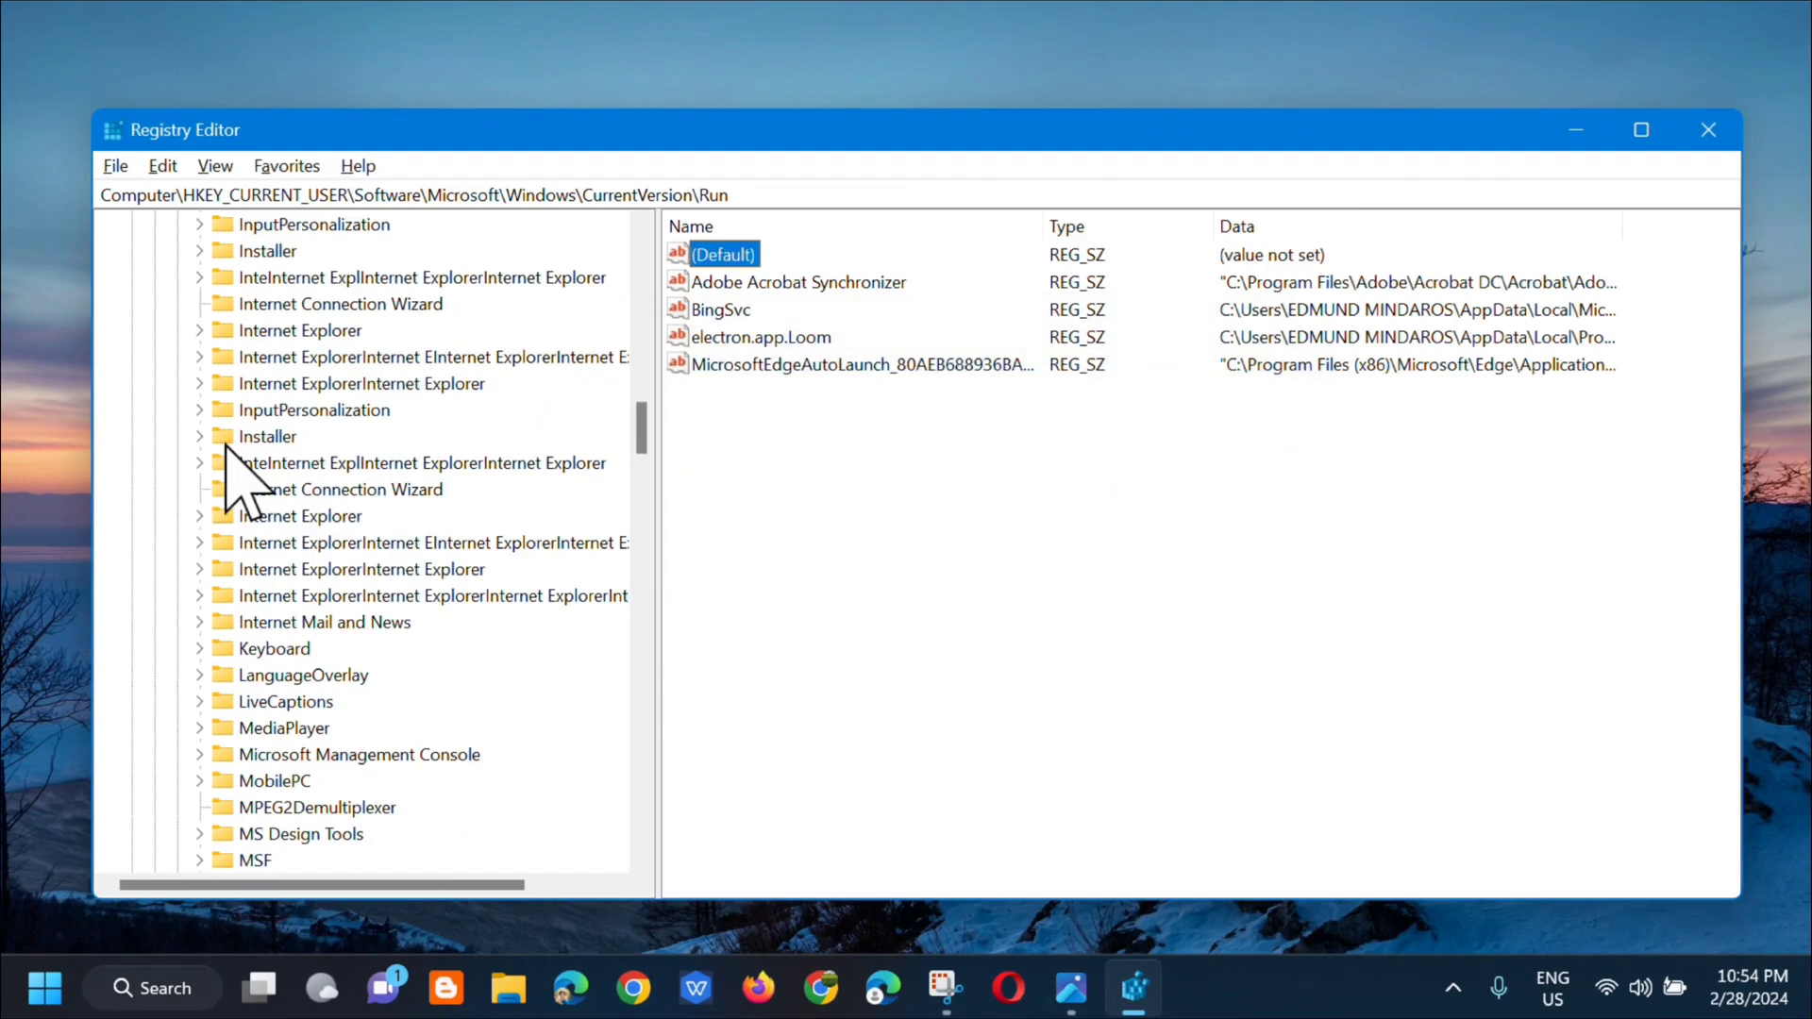
{"action": "scroll", "coordinate": [223, 396], "scroll_direction": "up", "scroll_amount": 15}
Step: Collapse the registry tree back to Computer and close Registry Editor
{"action": "left_click", "coordinate": [151, 540]}
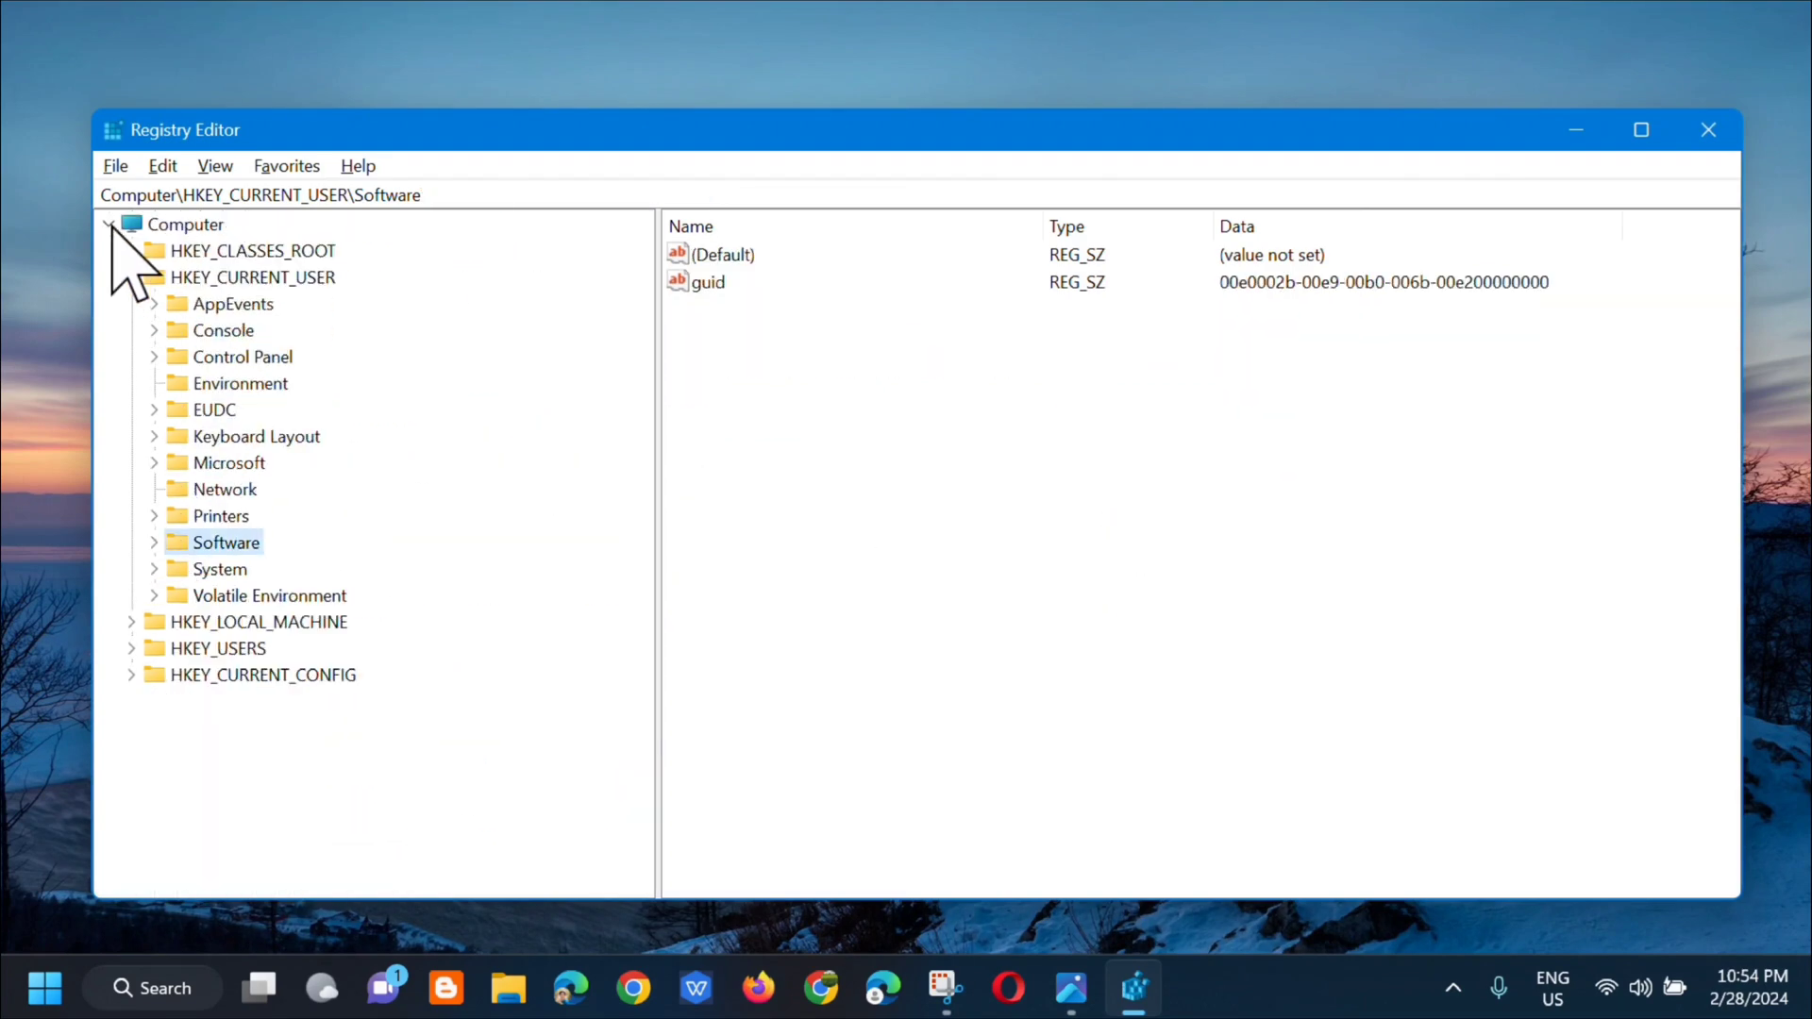
{"action": "left_click", "coordinate": [110, 225]}
{"action": "left_click", "coordinate": [1707, 138]}
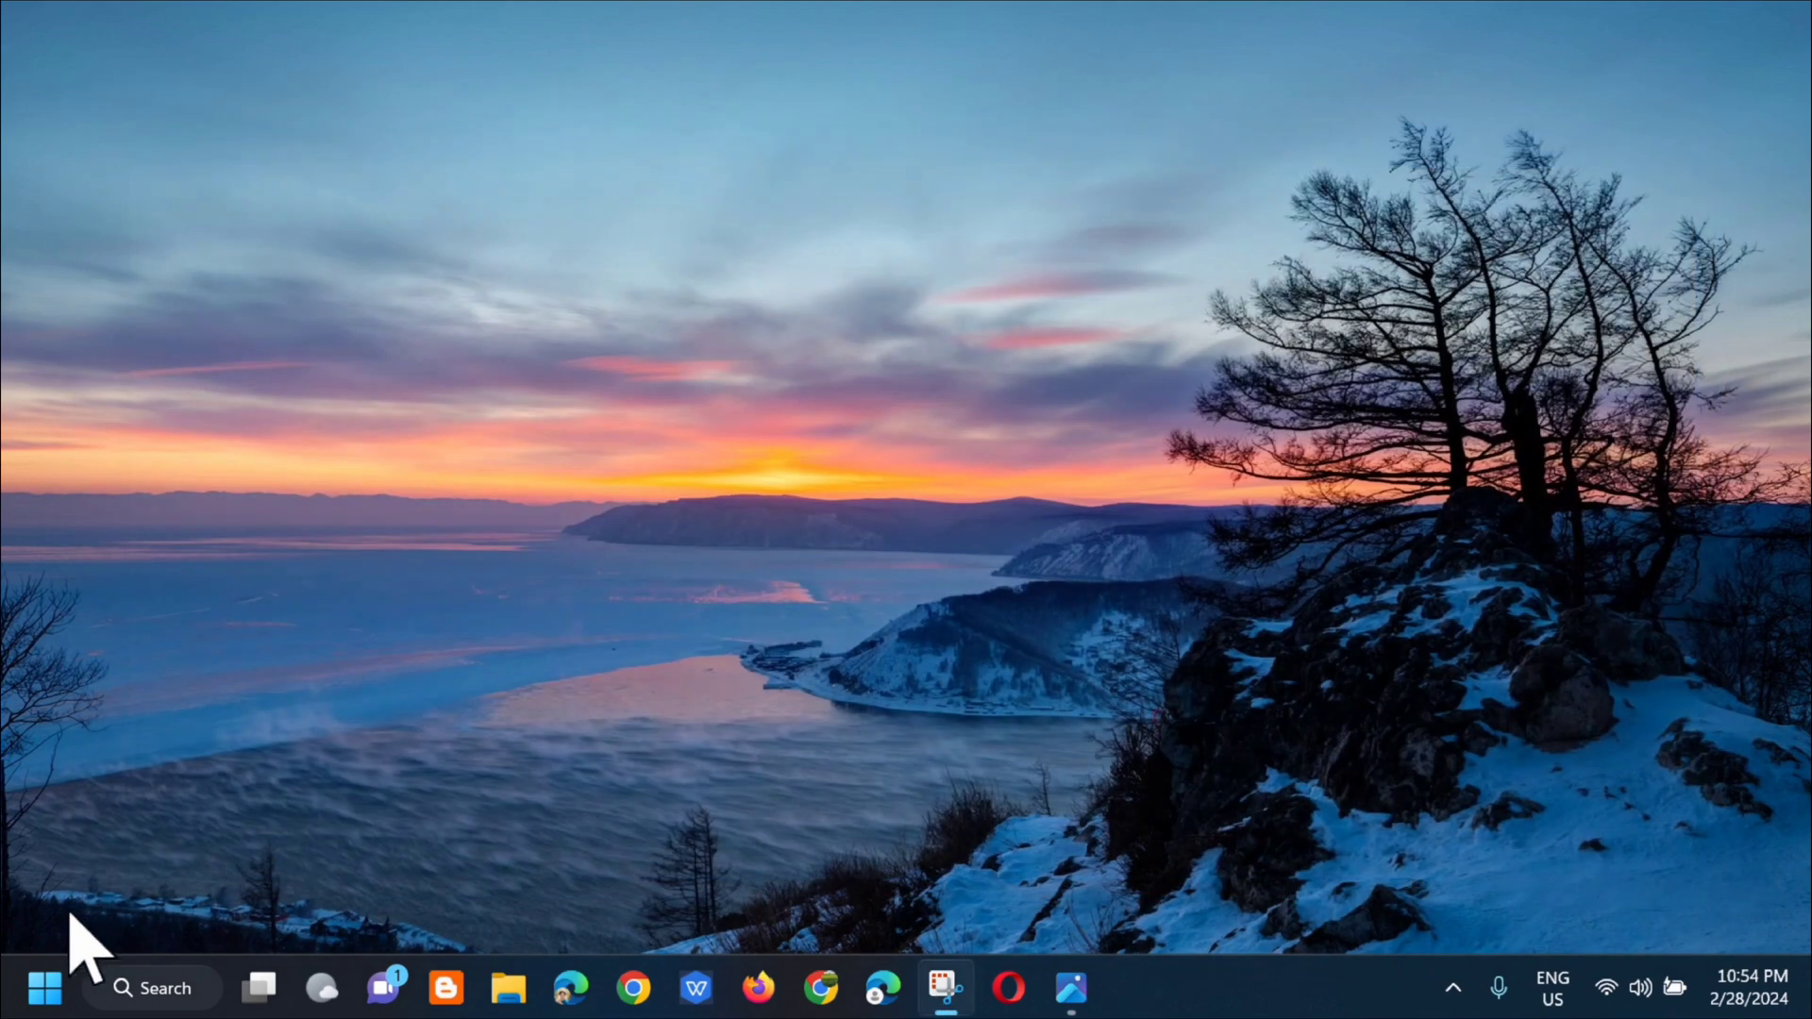
Step: Check the Start menu's power options, then dismiss the menu to the bare desktop
{"action": "left_click", "coordinate": [45, 991]}
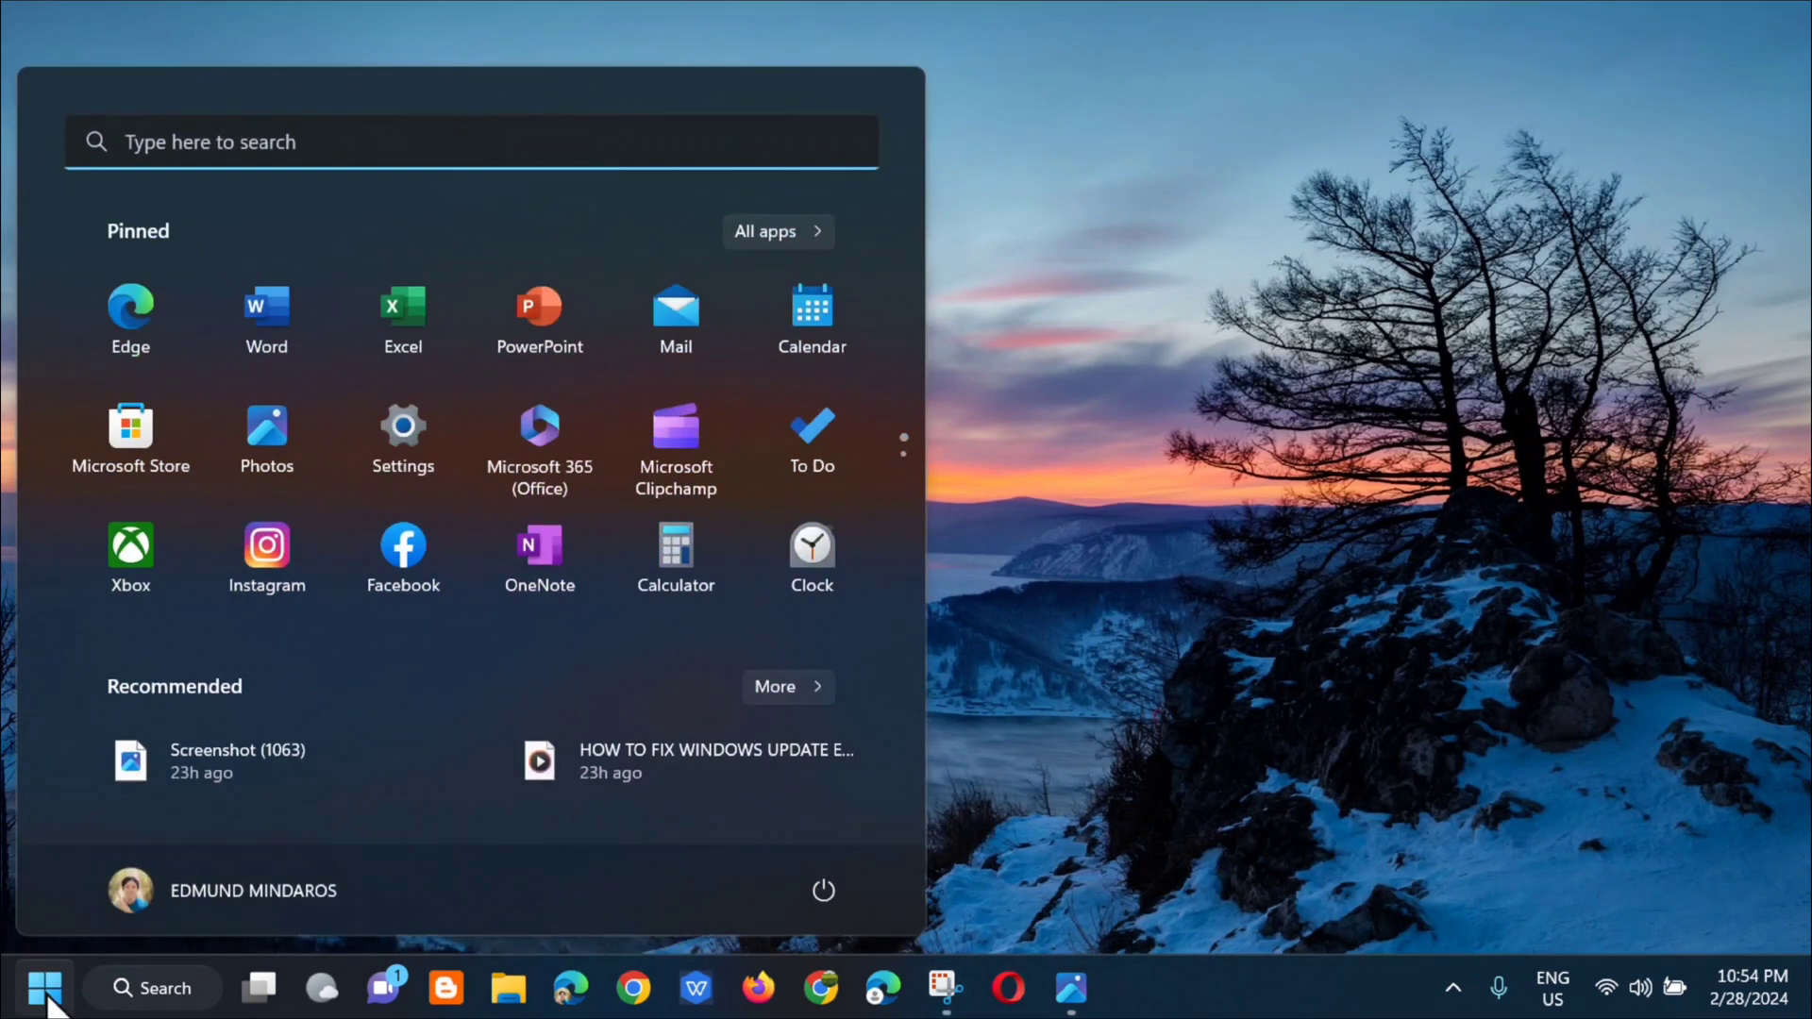
{"action": "left_click", "coordinate": [824, 892]}
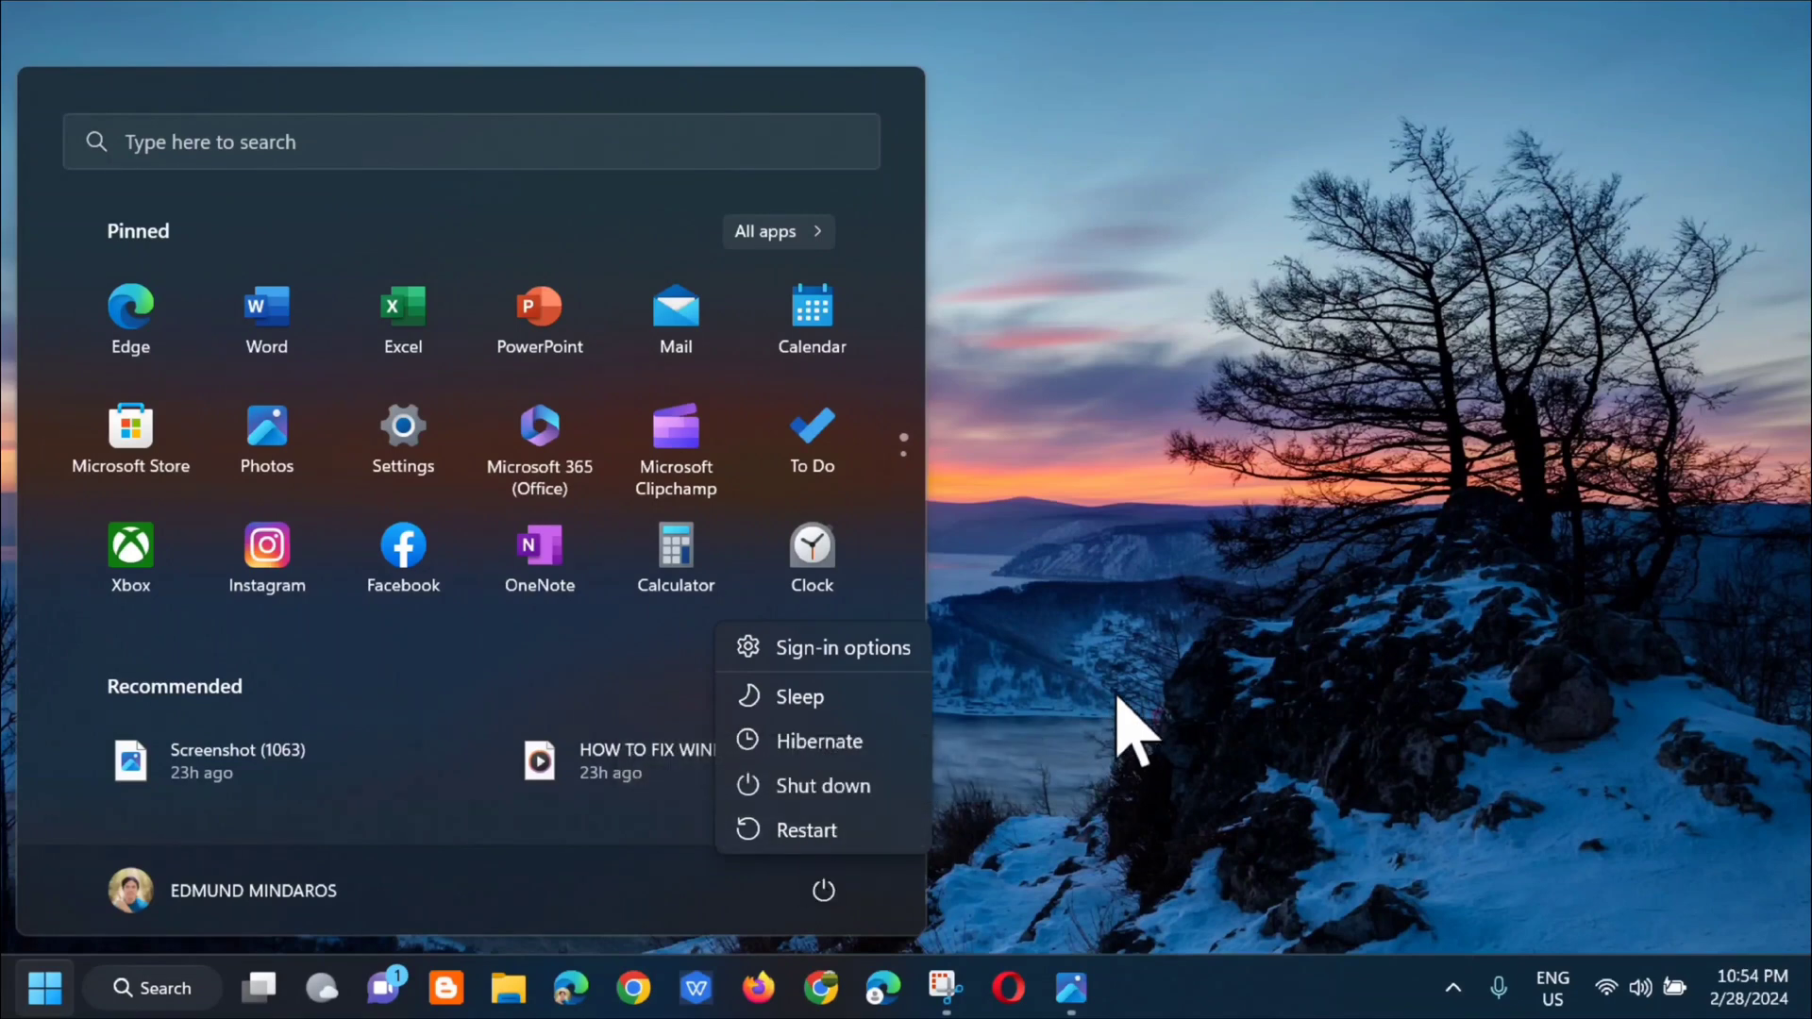
{"action": "left_click", "coordinate": [1205, 635]}
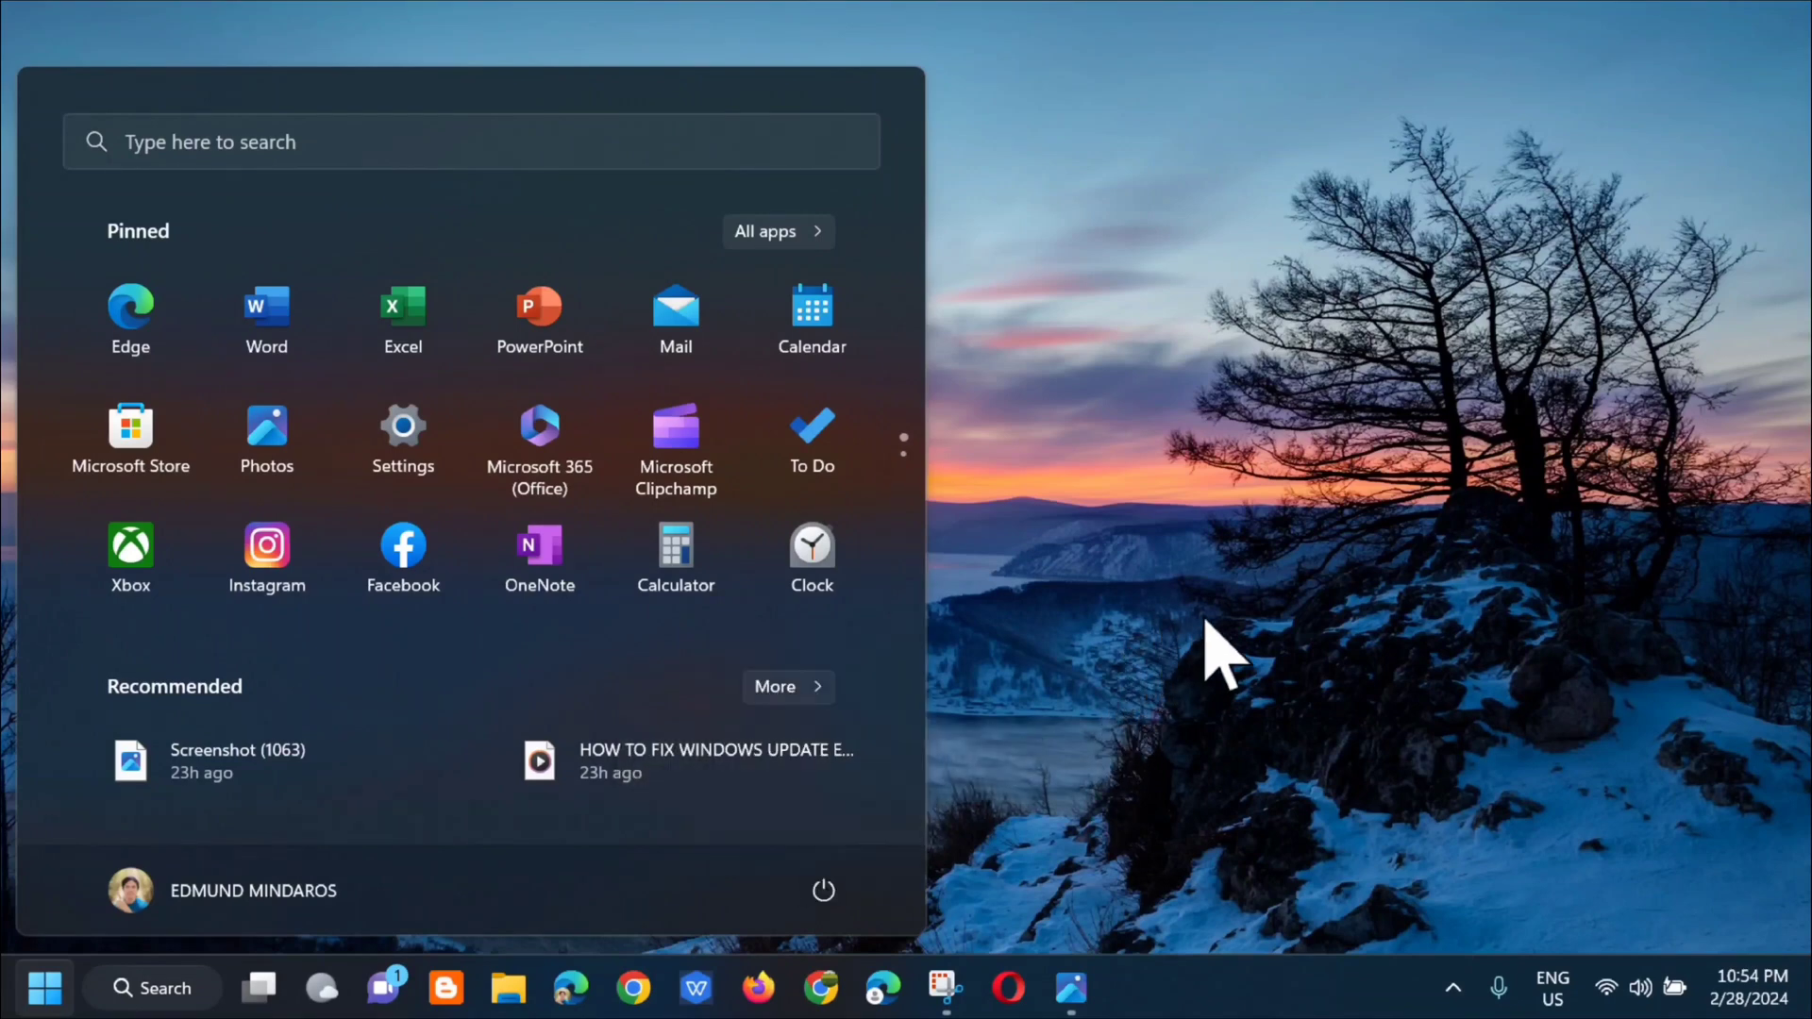
{"action": "left_click", "coordinate": [1207, 625]}
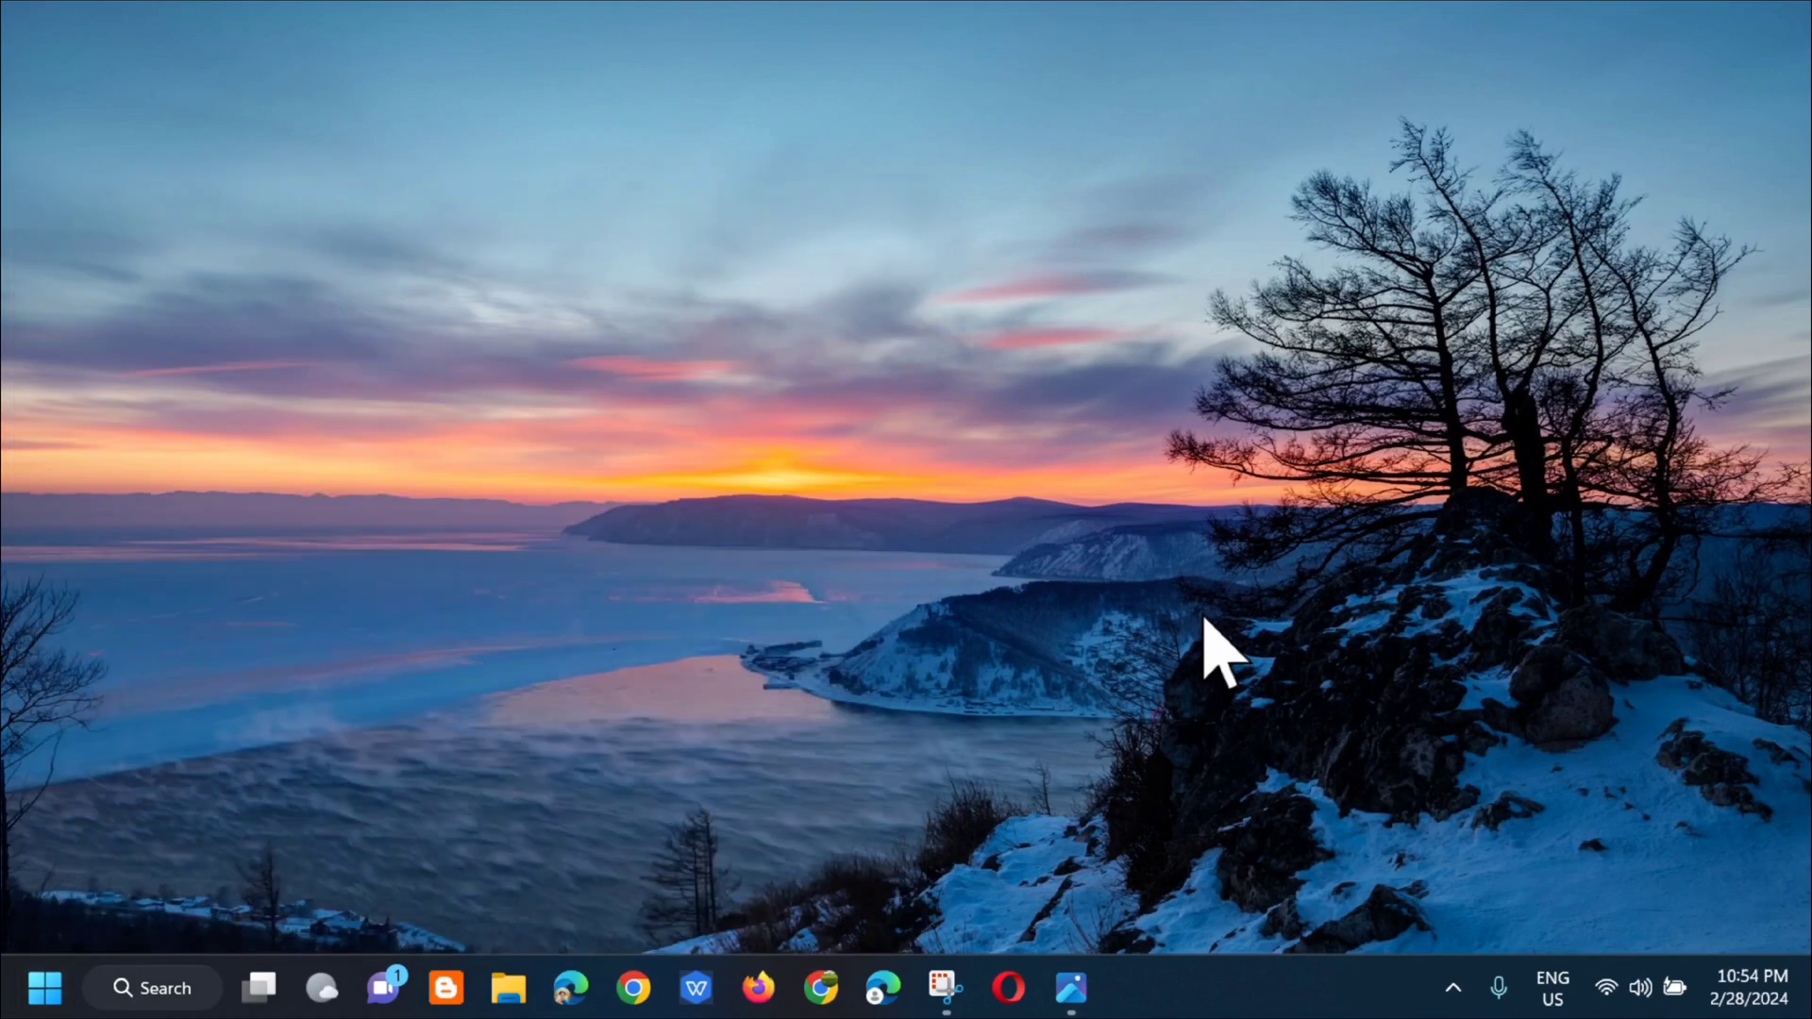